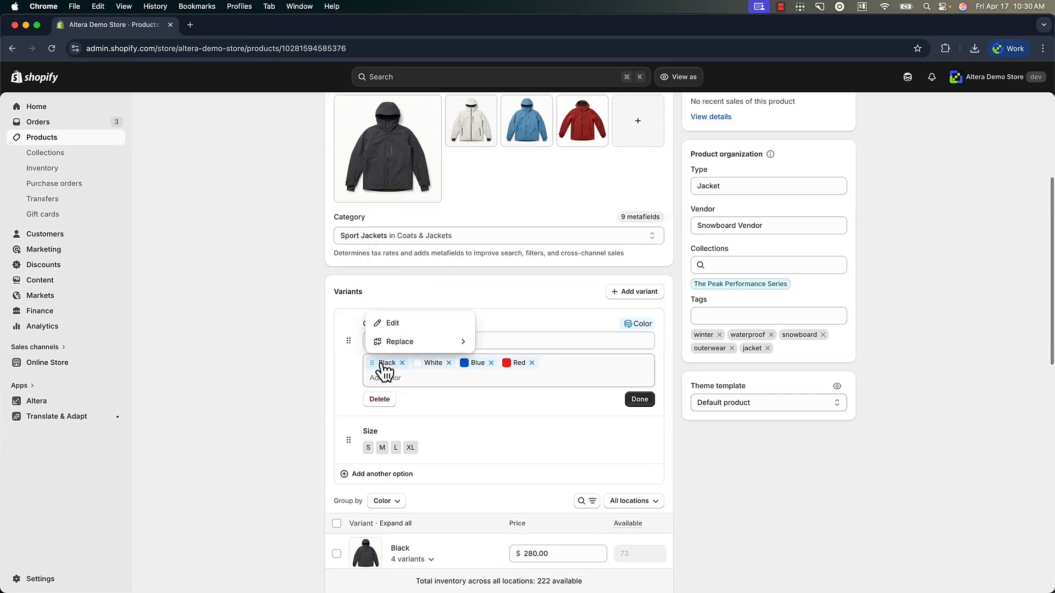
- Inspect the Color option's linked values by viewing Black's replacement entries and the details of the White entry
left_click(403, 343)
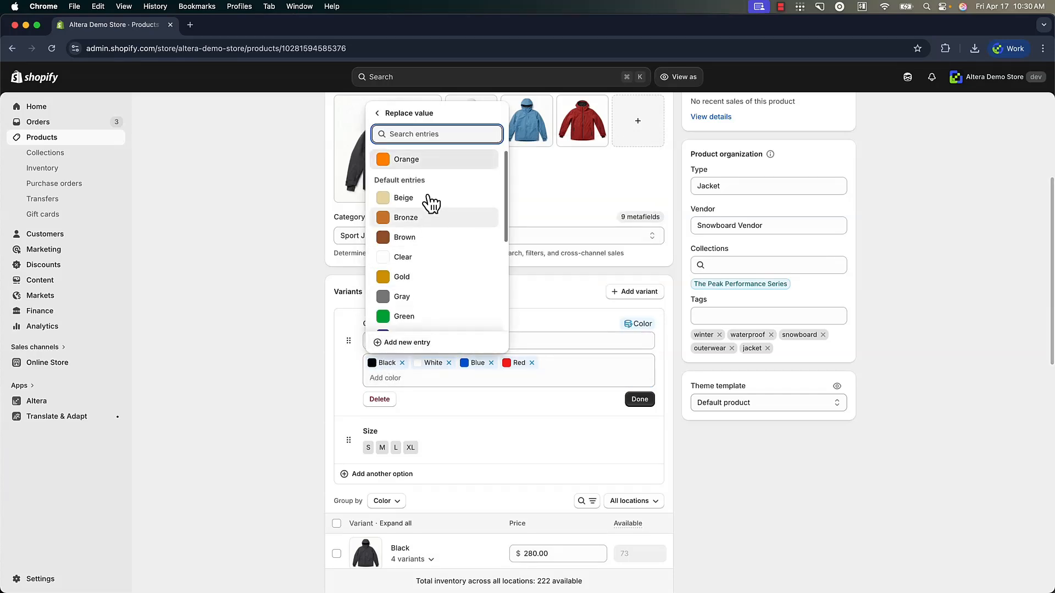
left_click(431, 365)
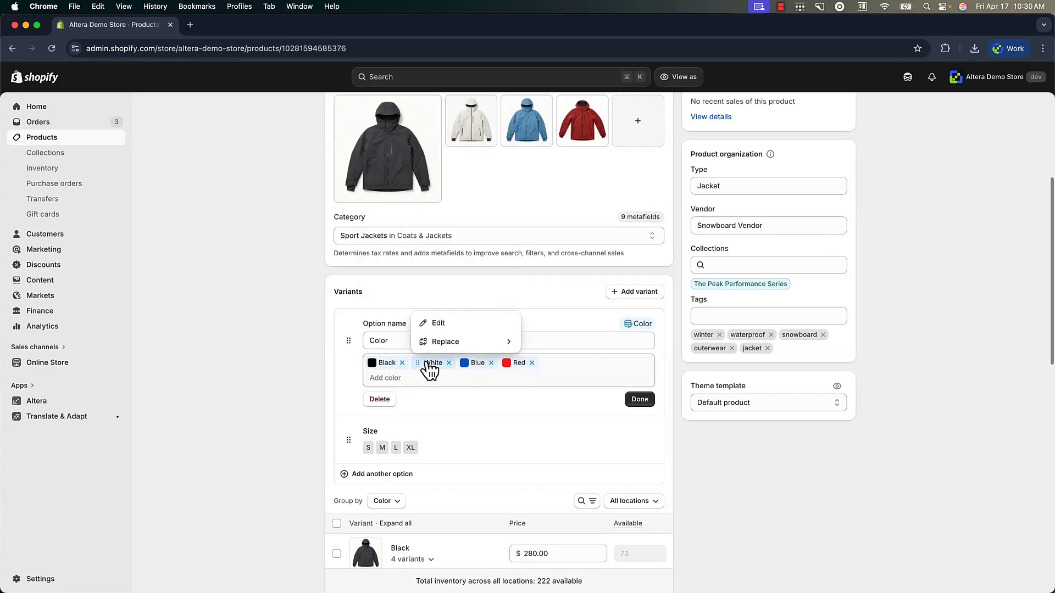
left_click(435, 324)
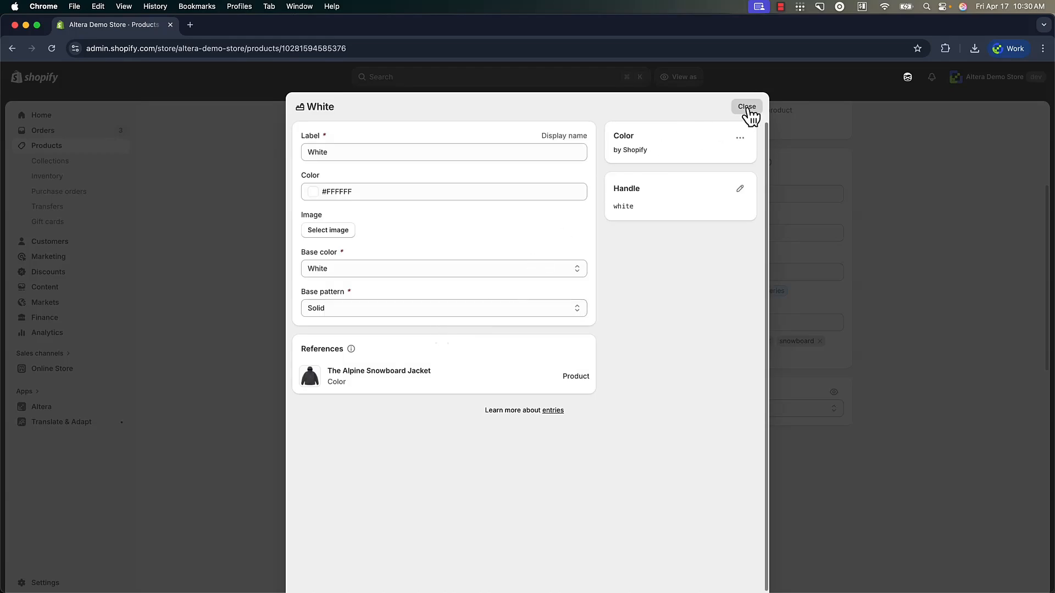
left_click(747, 107)
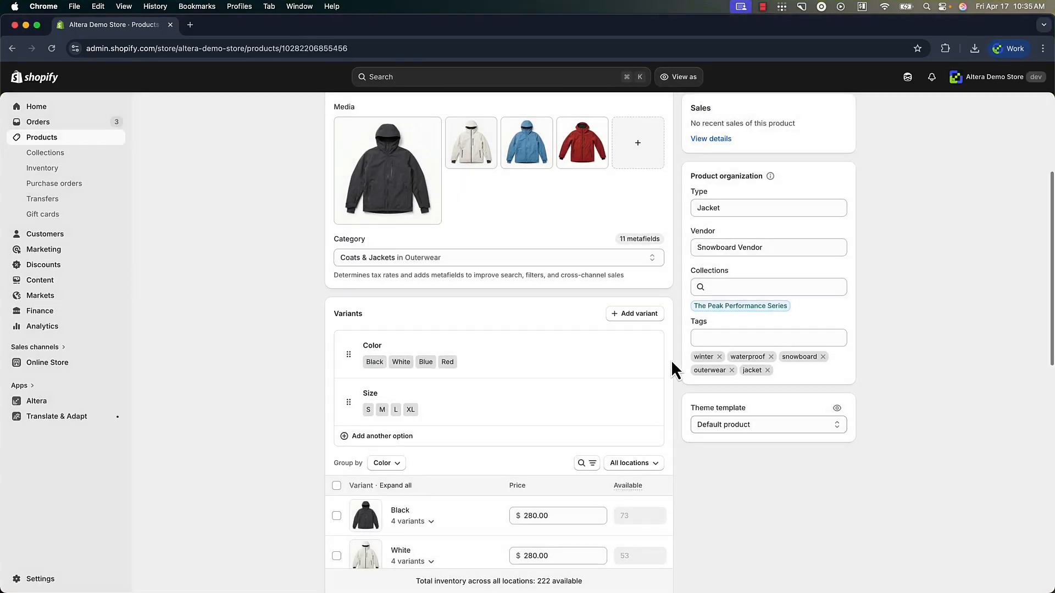
left_click_drag(553, 357, 543, 351)
left_click(543, 351)
left_click(646, 346)
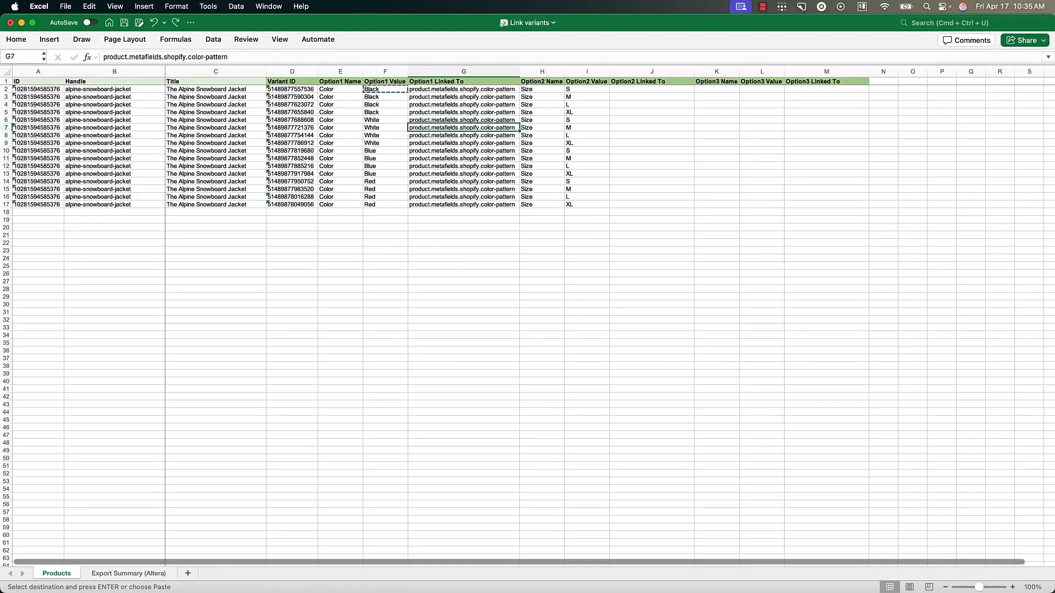
left_click(445, 261)
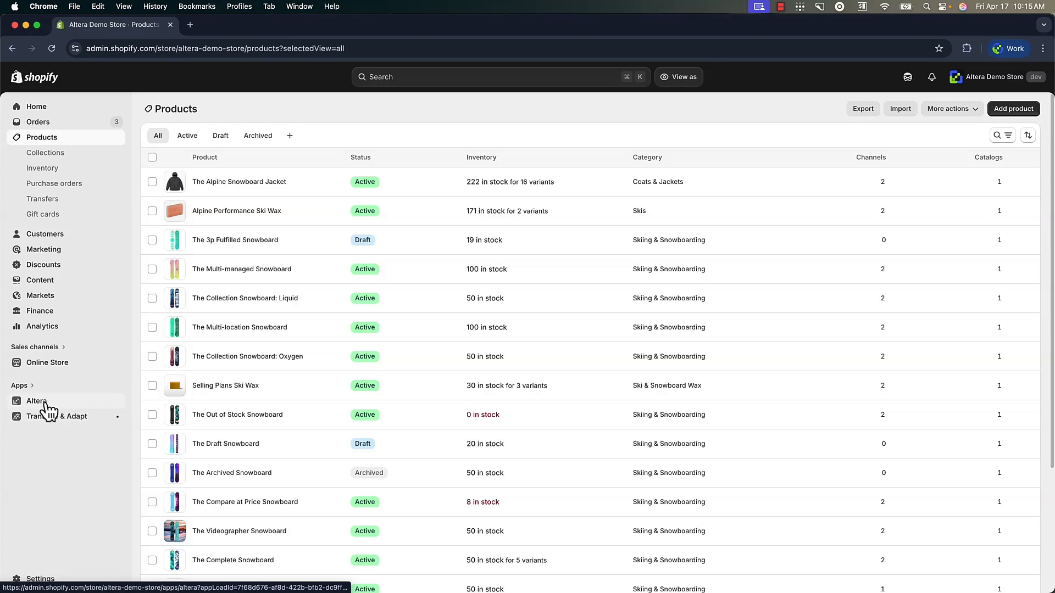
- Open The Alpine Snowboard Jacket, review its variant options and set up an export of it with Altera
left_click(277, 182)
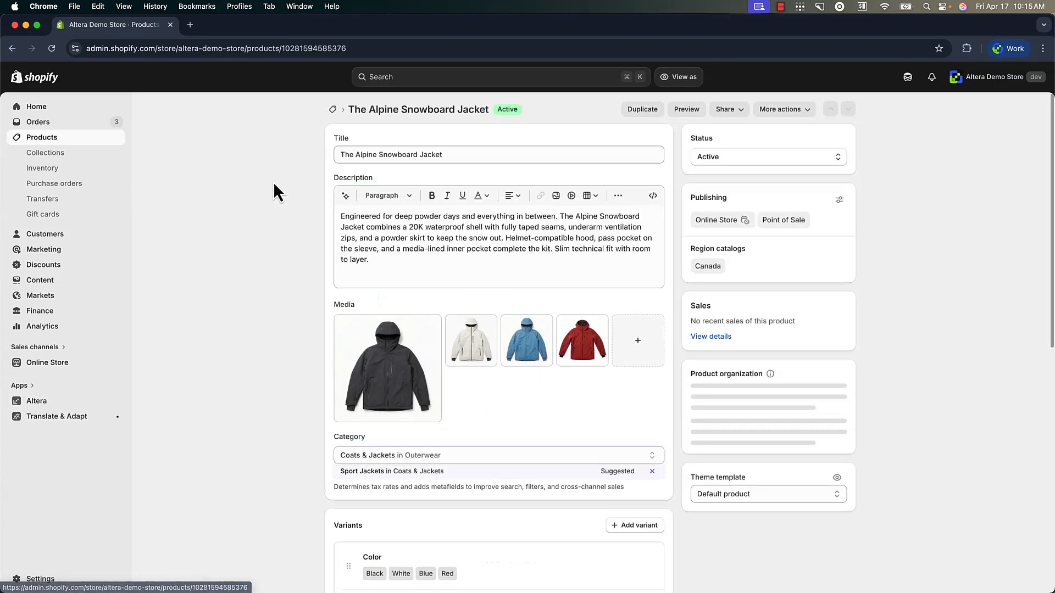
scroll(504, 447, "down", 3)
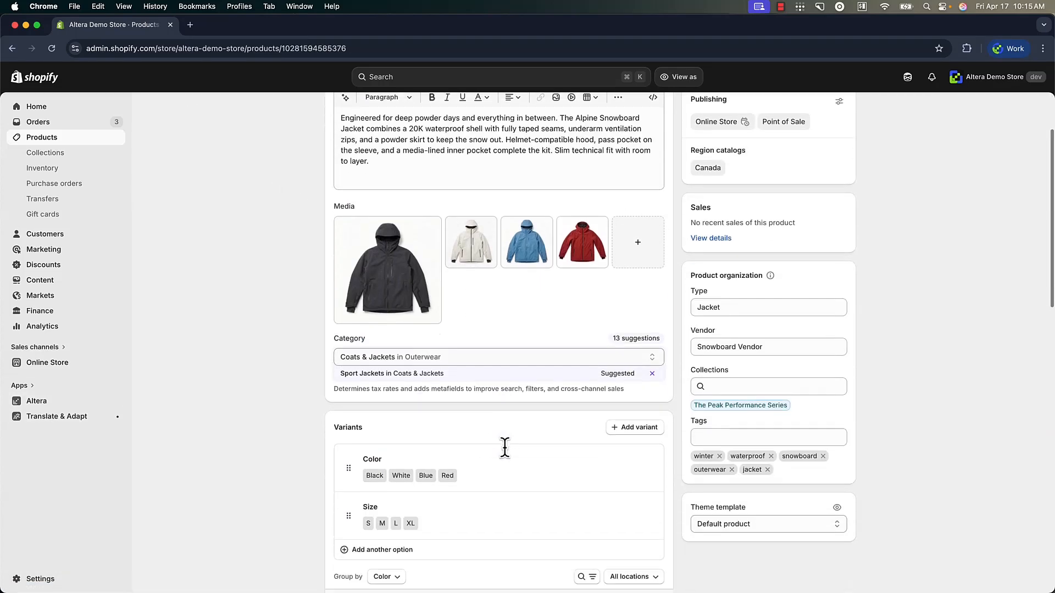
scroll(505, 447, "down", 2)
scroll(478, 426, "up", 5)
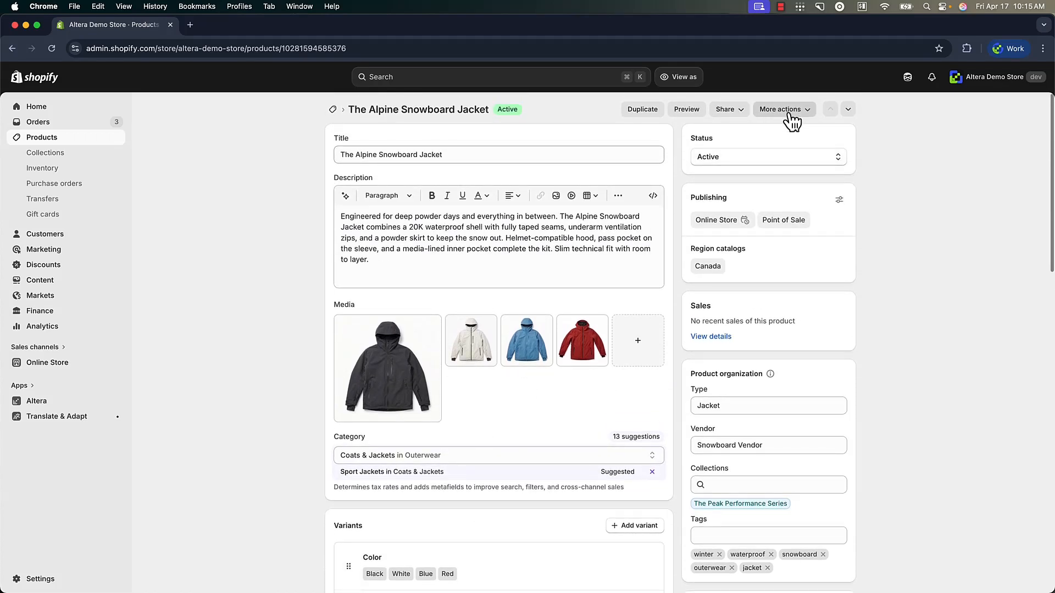
left_click(789, 109)
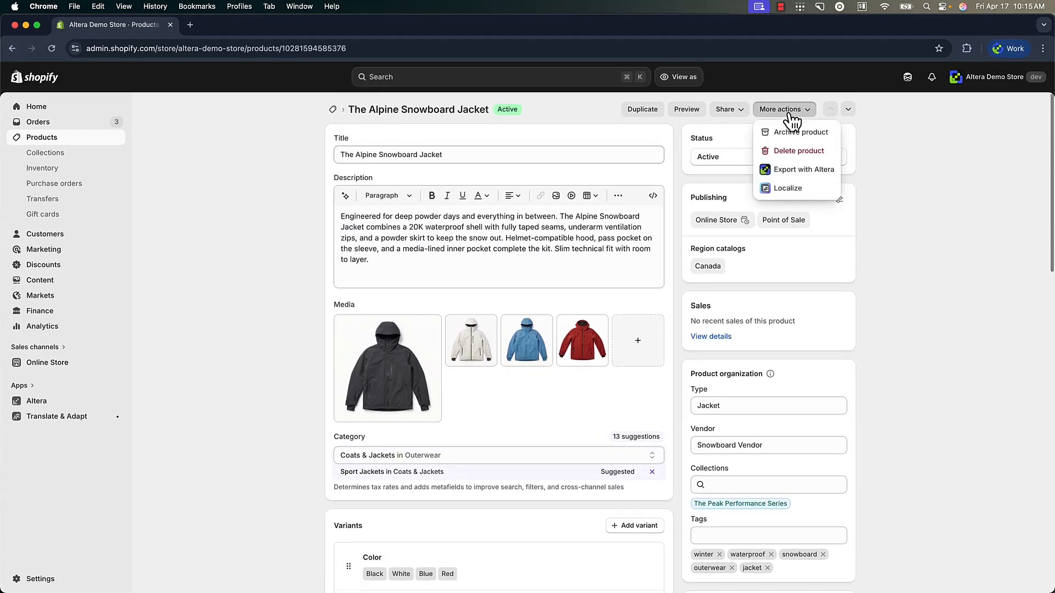
left_click(800, 171)
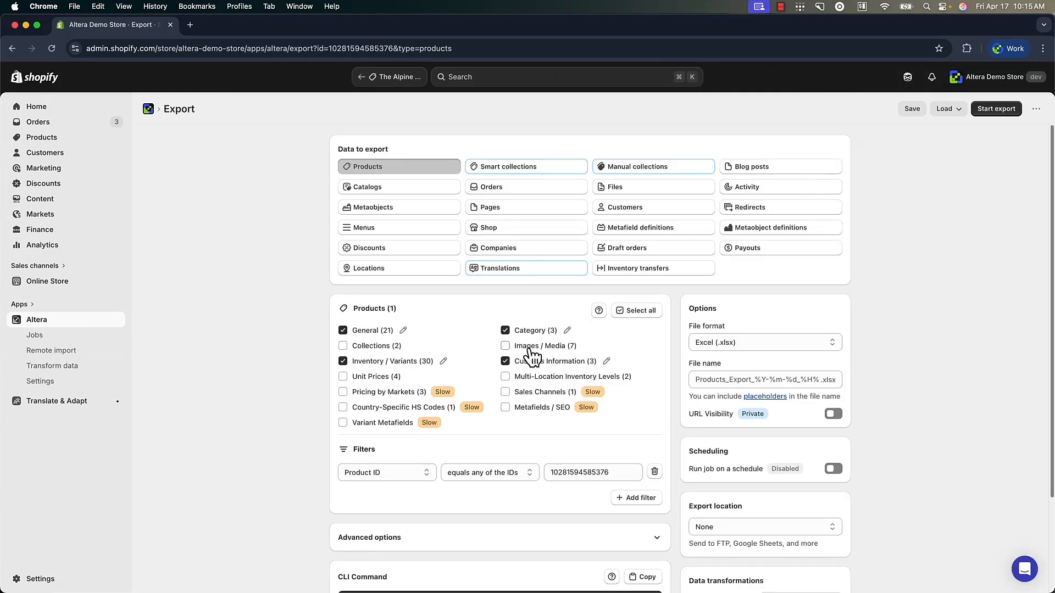
- Exclude Category and Customs Information from the export and limit the General fields to ID, Handle and Title
left_click(507, 332)
left_click(506, 363)
left_click(404, 332)
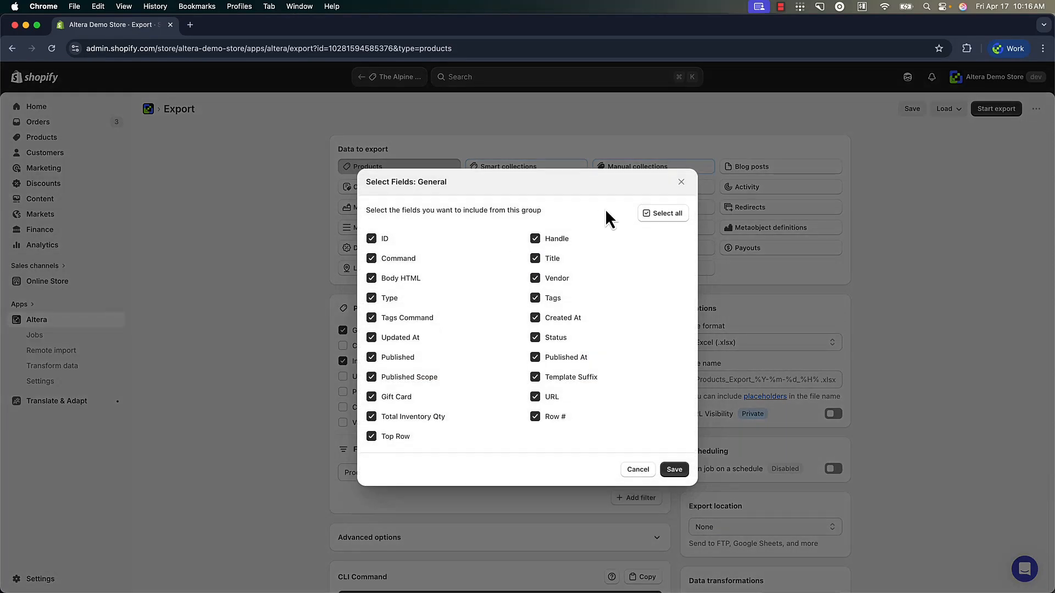
left_click(675, 219)
left_click(373, 240)
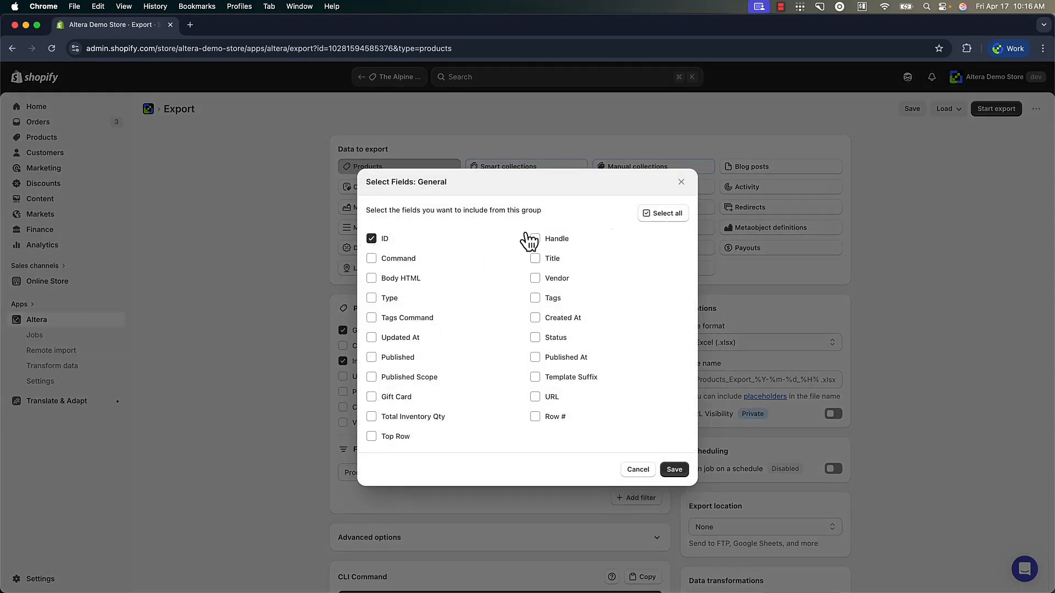
left_click(535, 240)
left_click(550, 263)
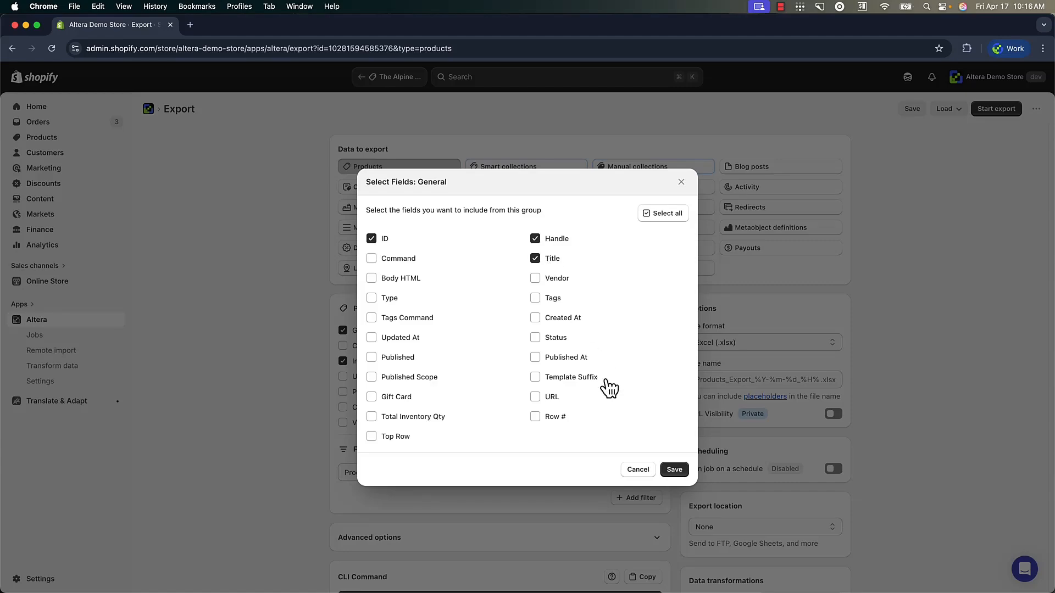
left_click(674, 470)
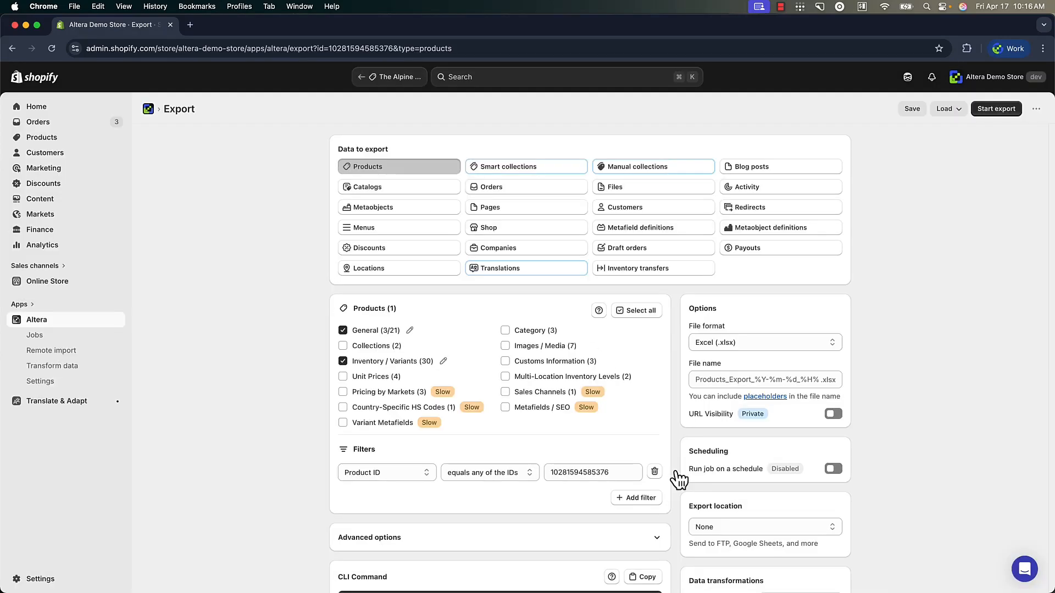
- Limit the Inventory / Variants fields to Variant ID plus the Name, Value and Linked To fields of Option1, Option2 and Option3
left_click(445, 362)
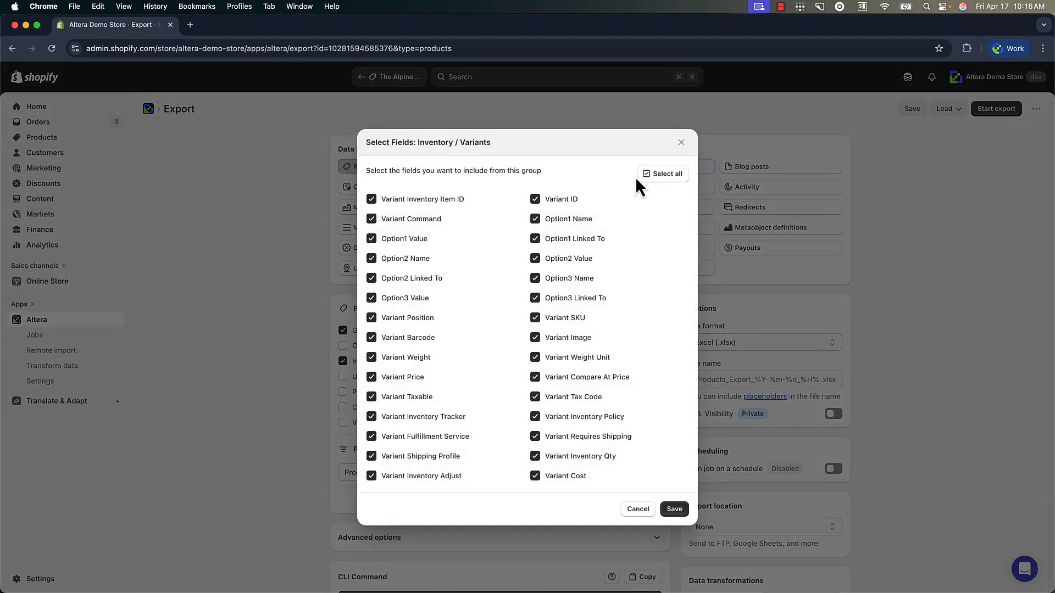
left_click(668, 175)
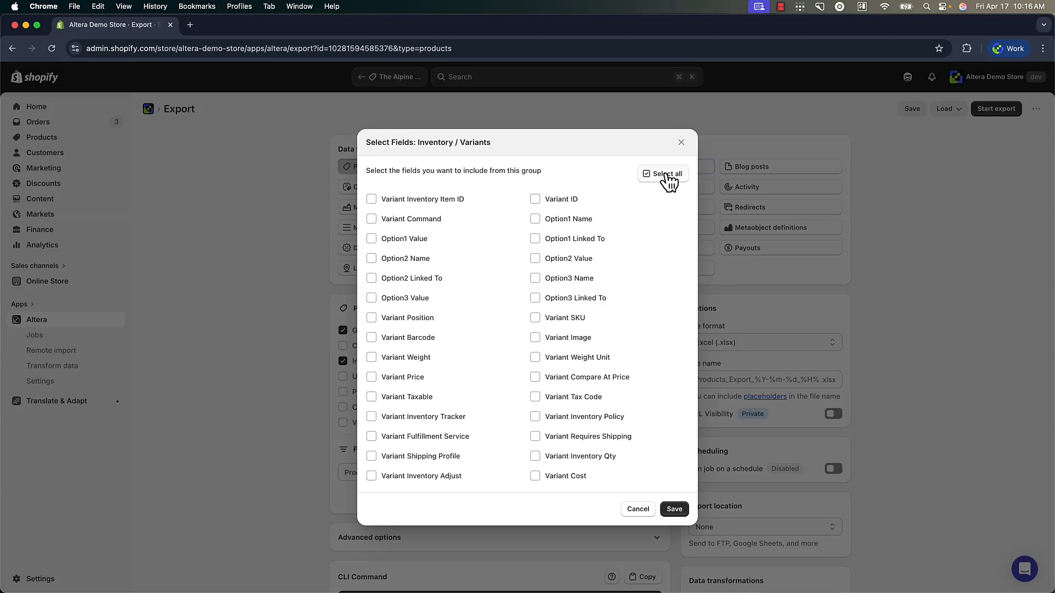
left_click(555, 201)
left_click(565, 220)
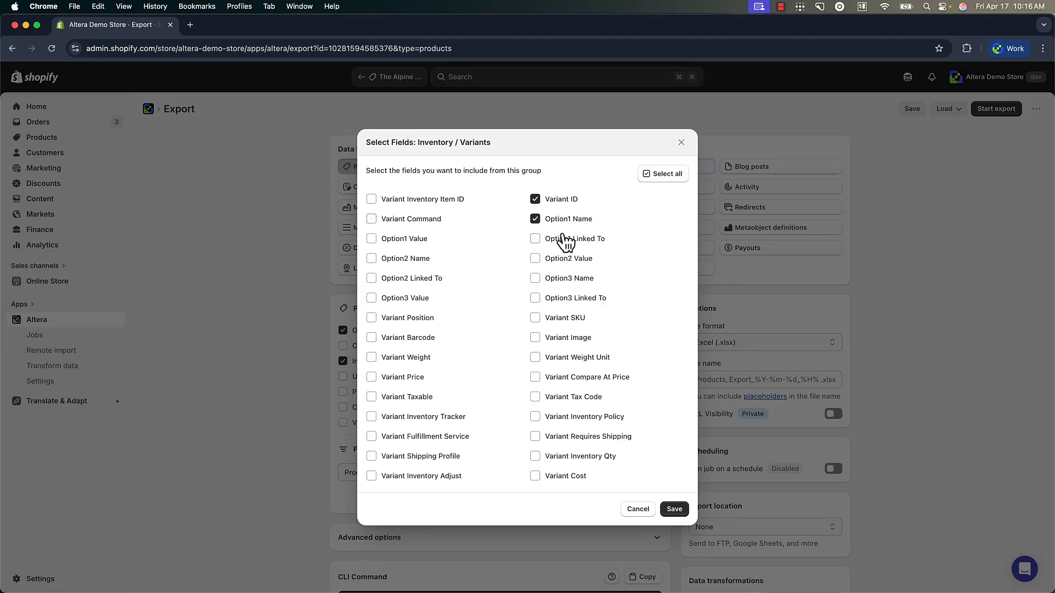
left_click(566, 240)
left_click(401, 239)
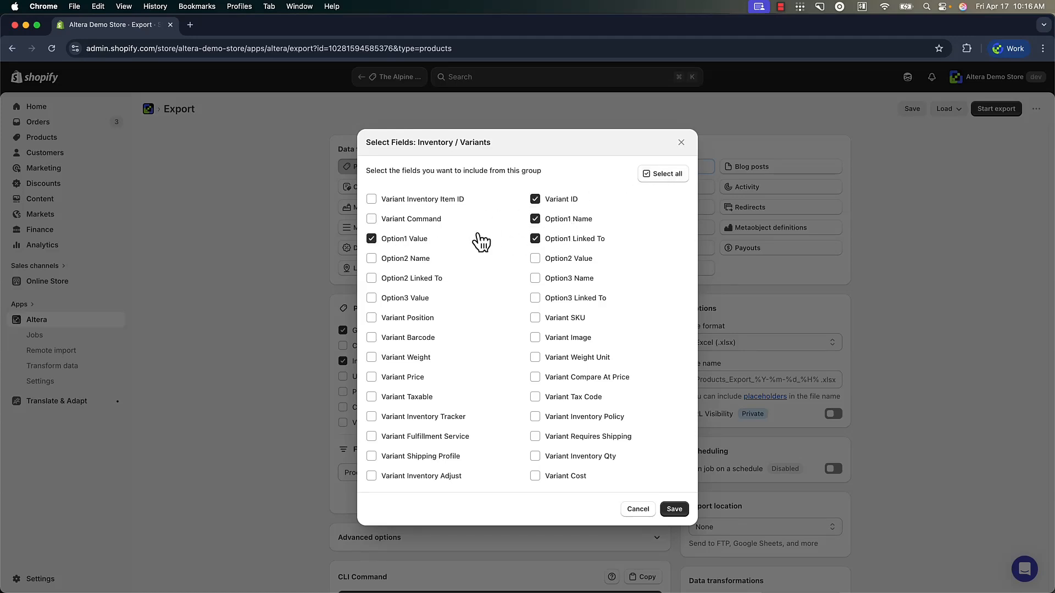
left_click(574, 259)
left_click(401, 259)
left_click(409, 279)
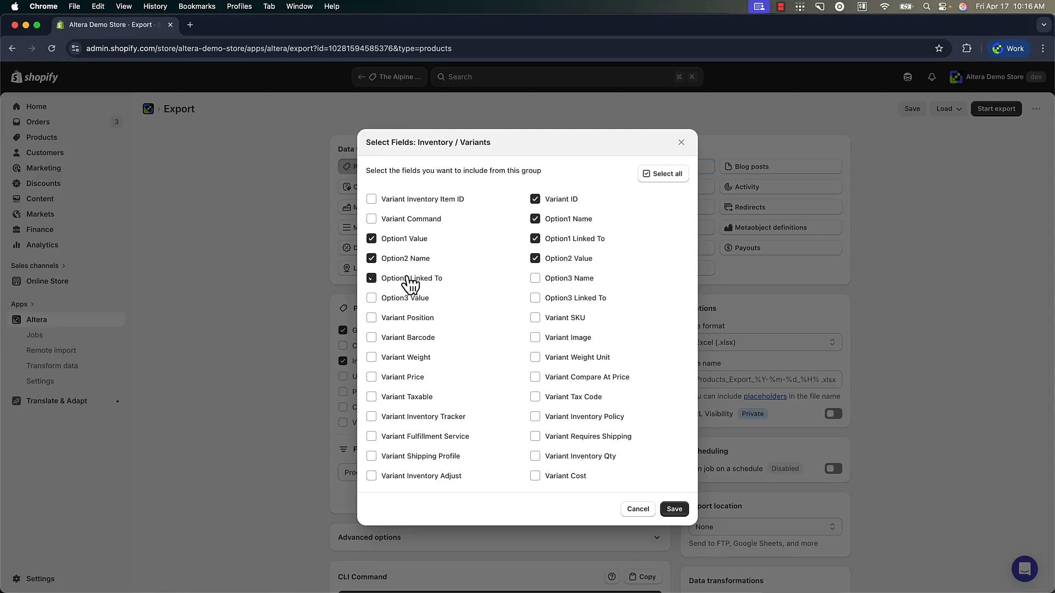
left_click(549, 280)
left_click(546, 299)
left_click(397, 300)
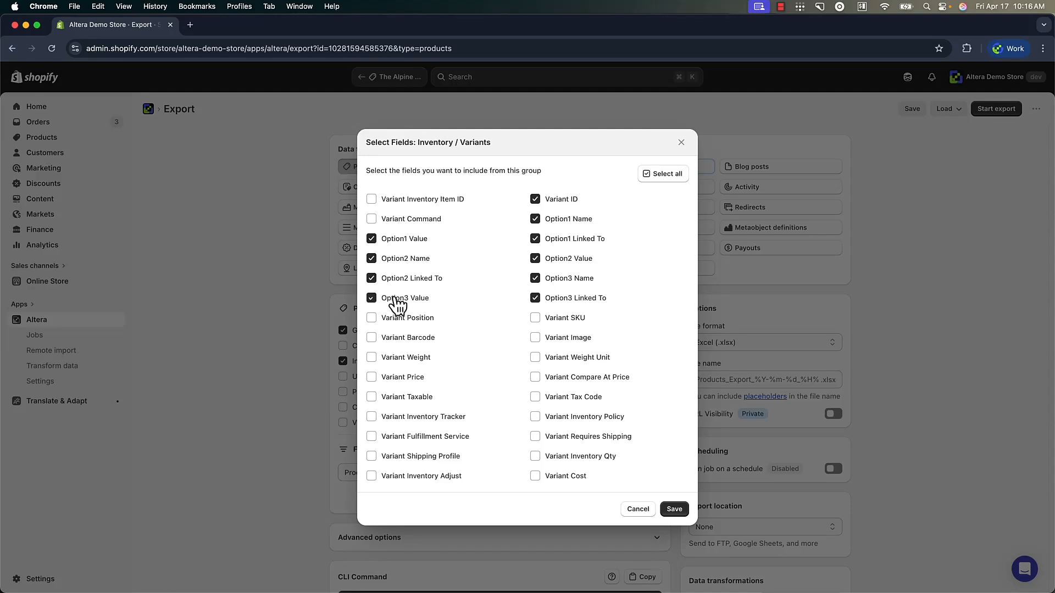
left_click(675, 510)
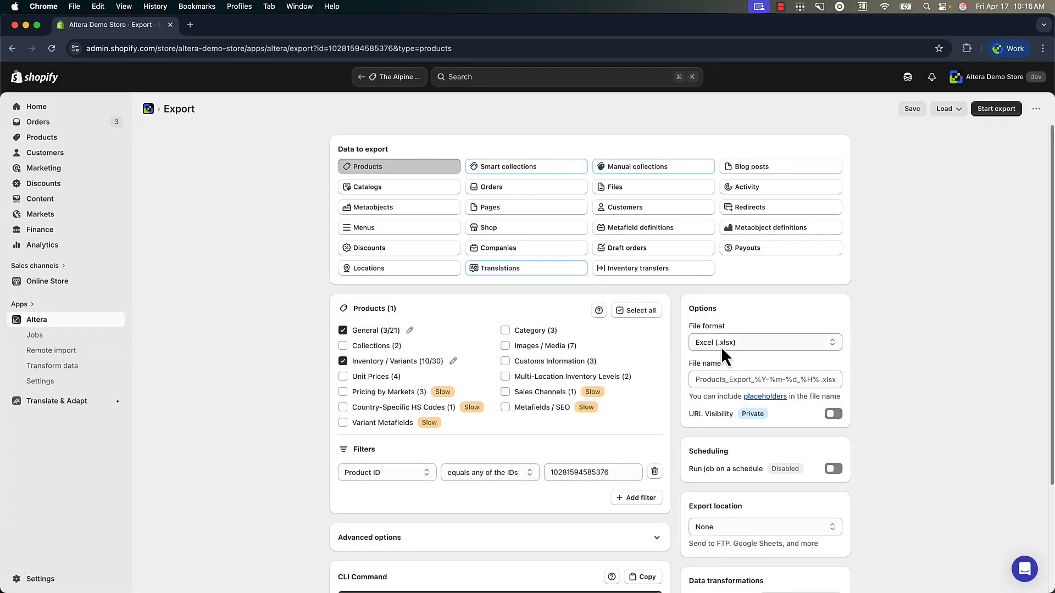
- Run the product export in Excel format and download its output file
left_click(986, 113)
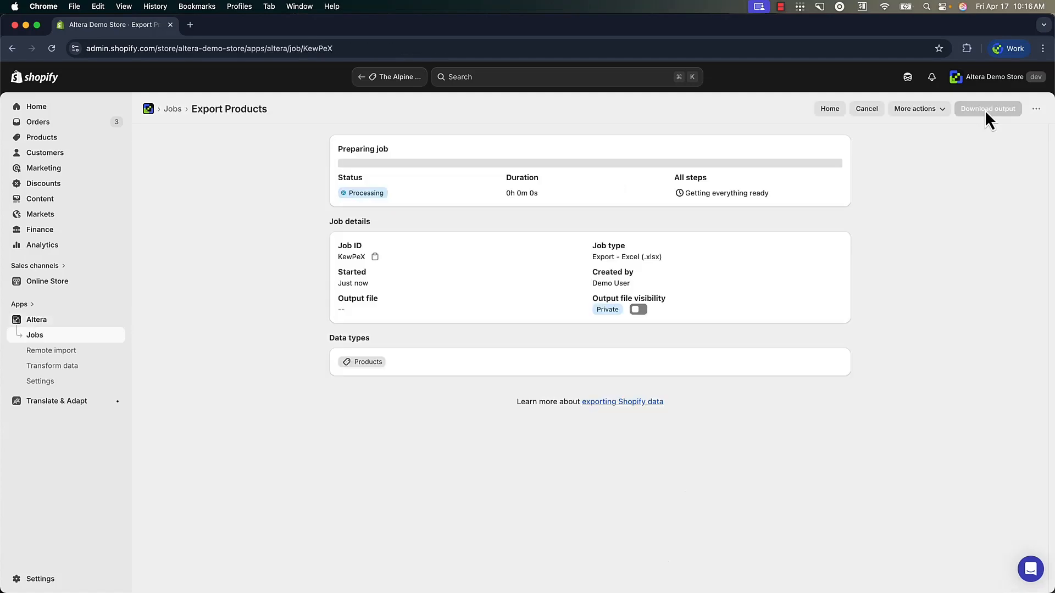
left_click(985, 112)
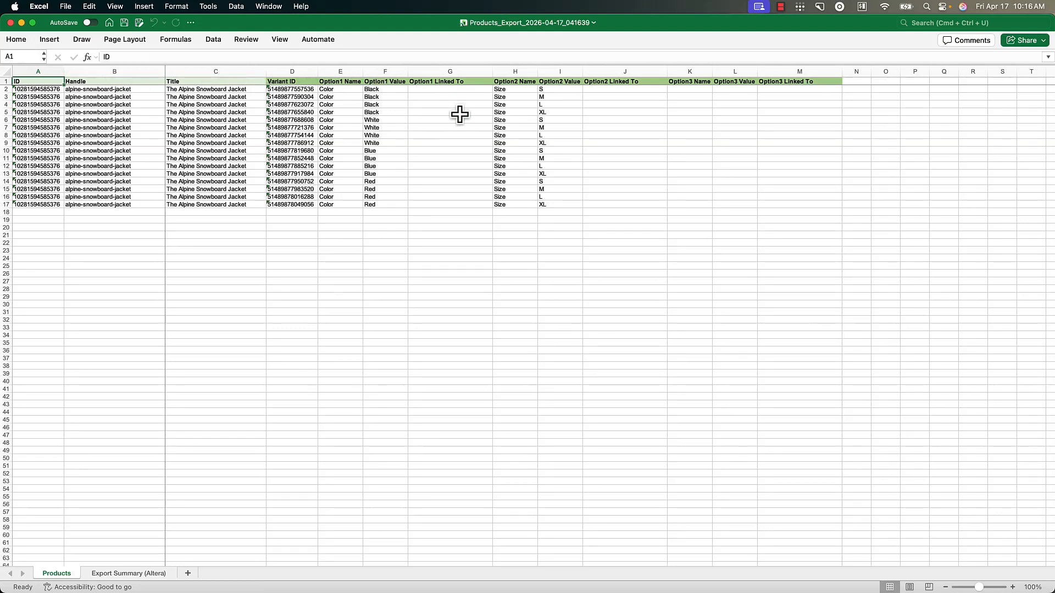
- In the exported Excel sheet, fill Option1 Linked To for every jacket variant with product.metafields.shopify.color-pattern and fit the column width
left_click(445, 89)
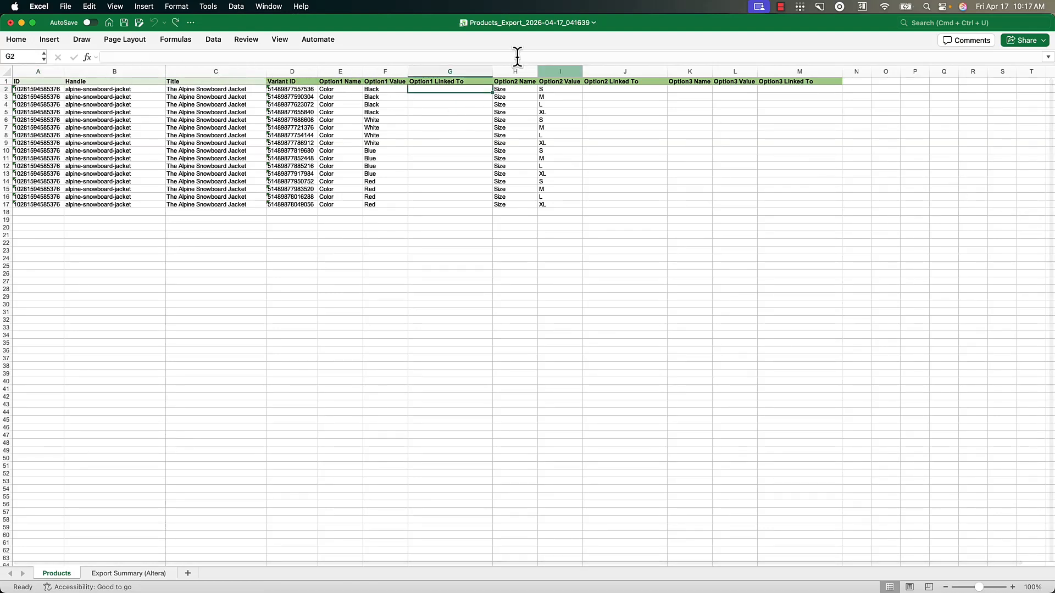
left_click(451, 72)
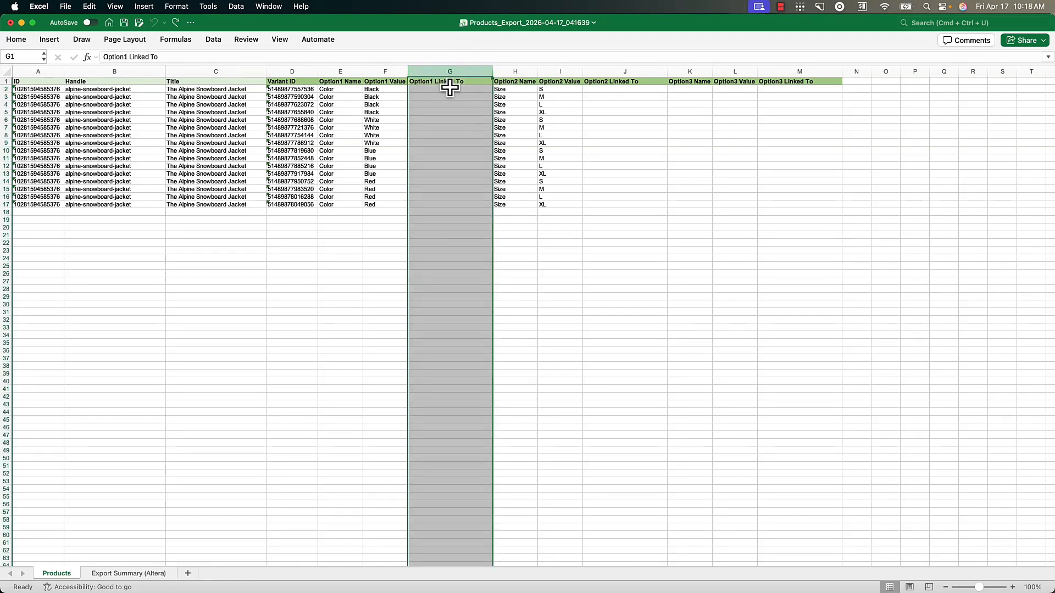
left_click(383, 90)
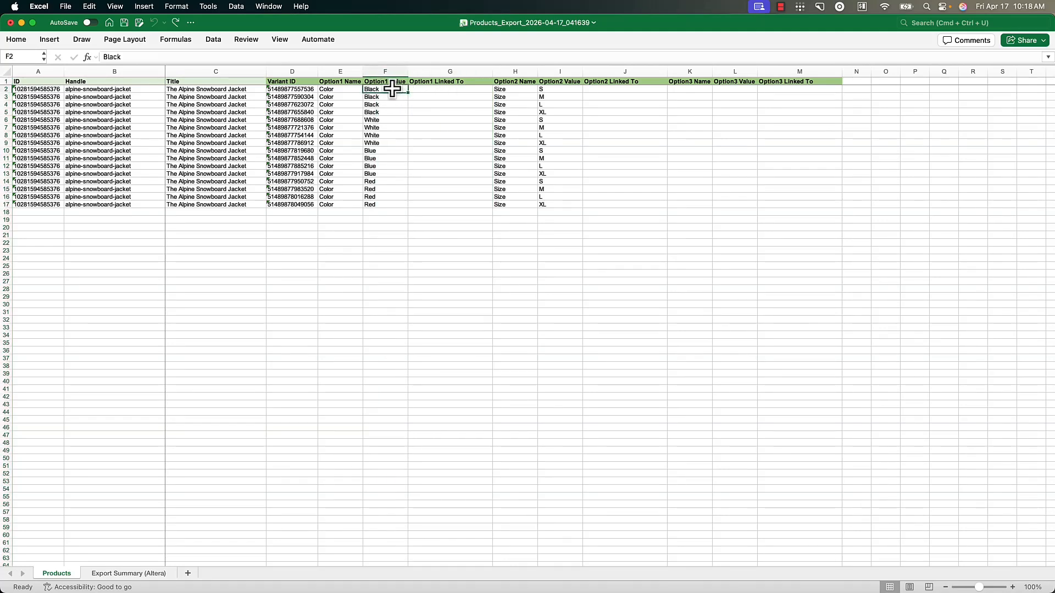
left_click(430, 89)
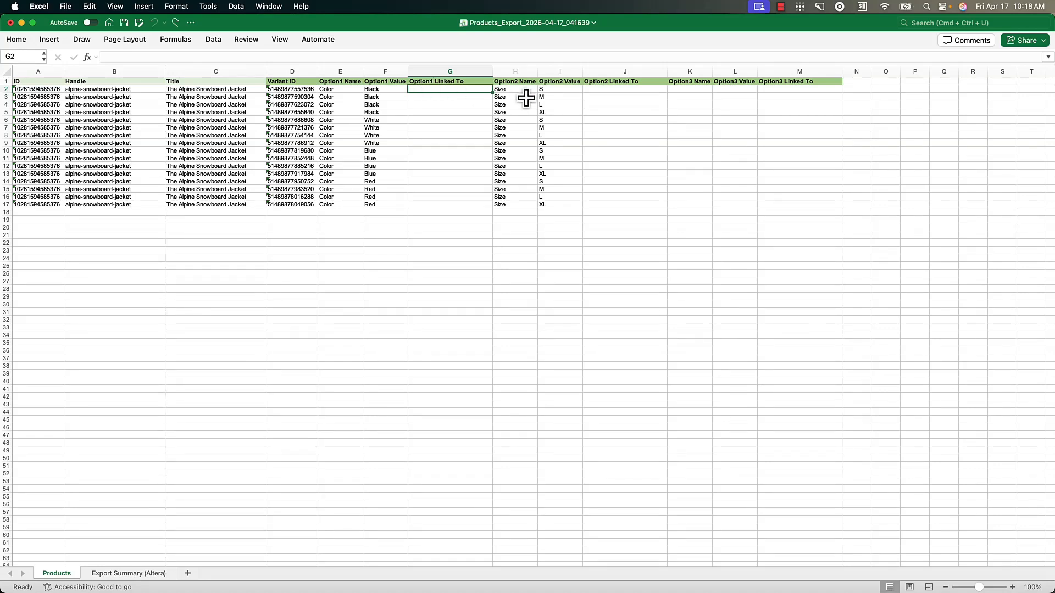
type("product.metafields.shopify.color-pattern")
double_click(491, 72)
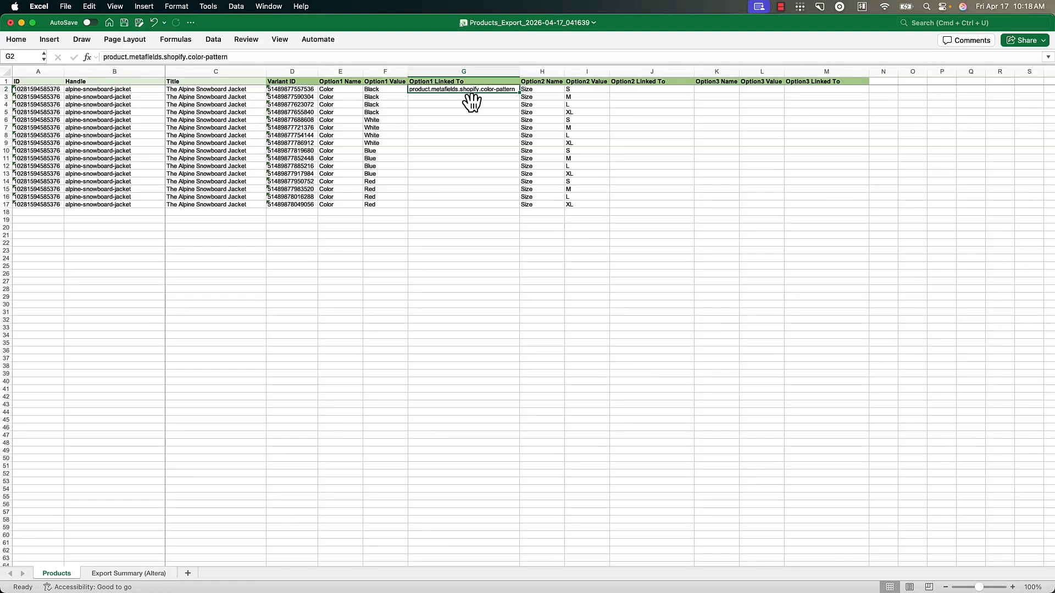
double_click(522, 94)
left_click(546, 120)
left_click(461, 71)
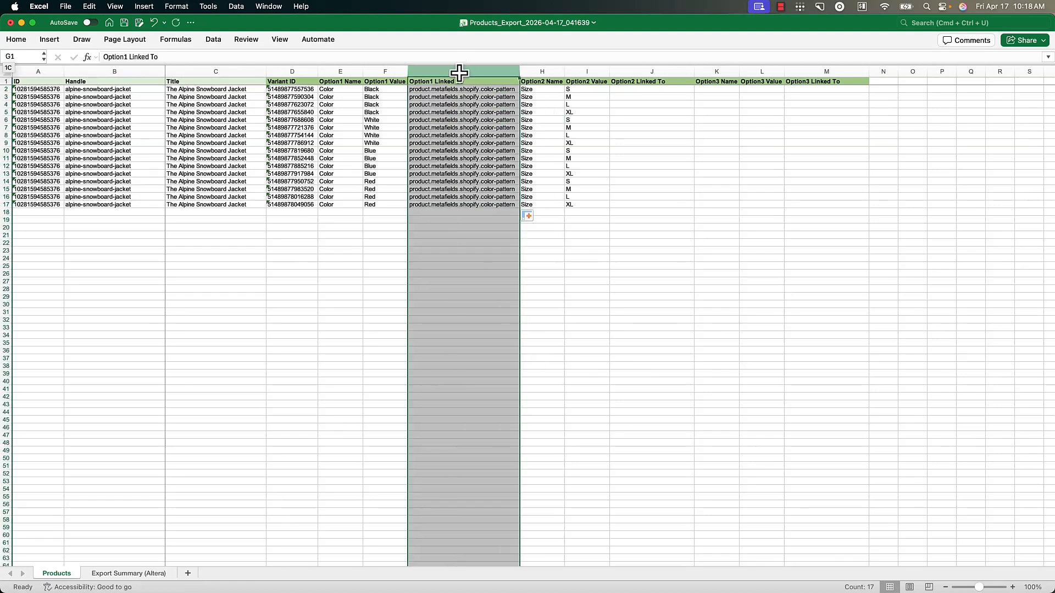
left_click(468, 150)
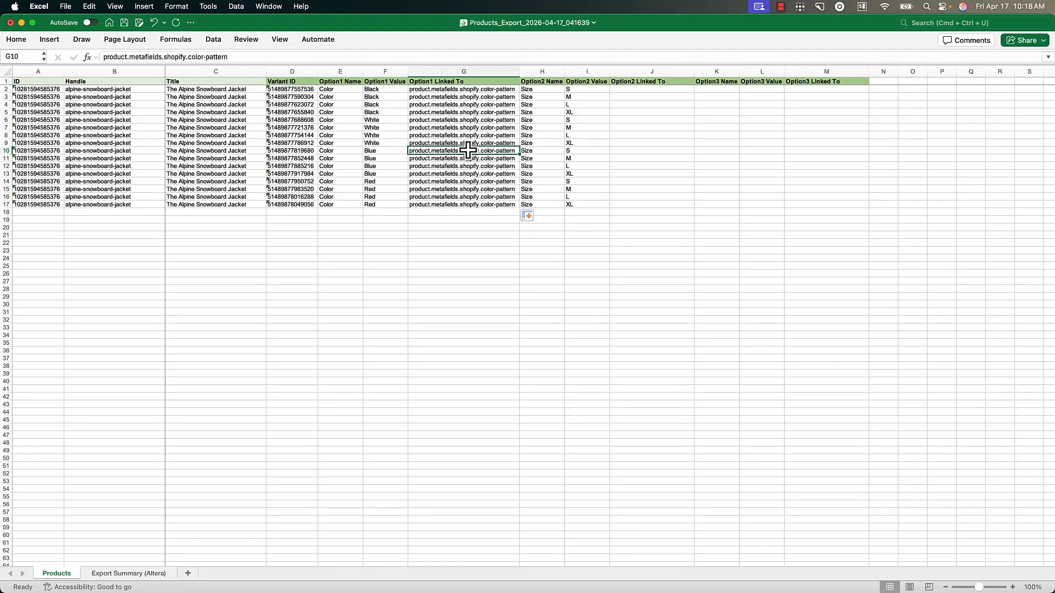
left_click(444, 89)
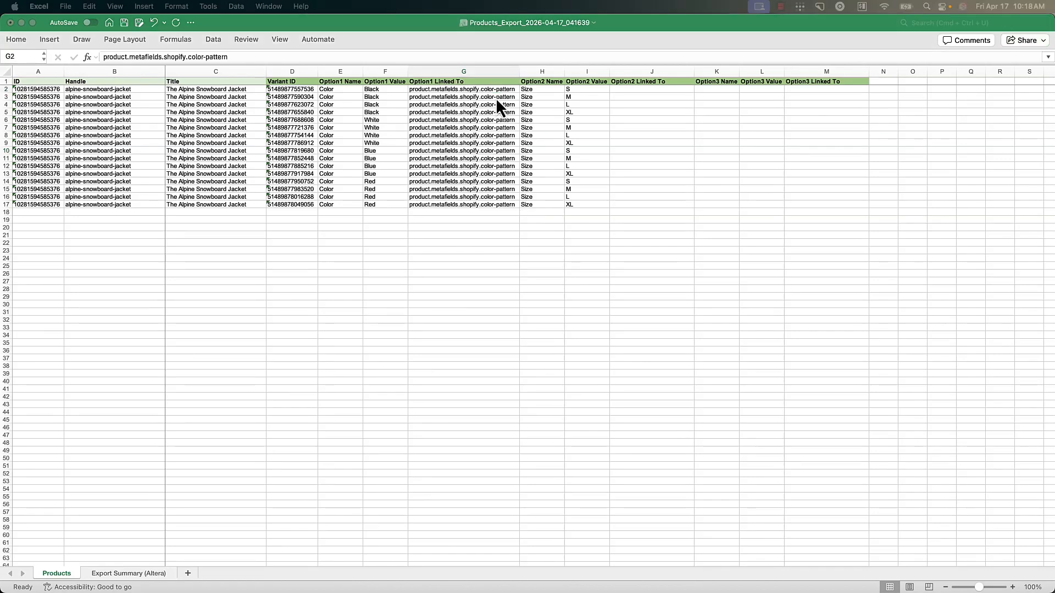
- Switch back to the Shopify admin in Chrome and open the store's Metafields and metaobjects settings
key("super+Tab")
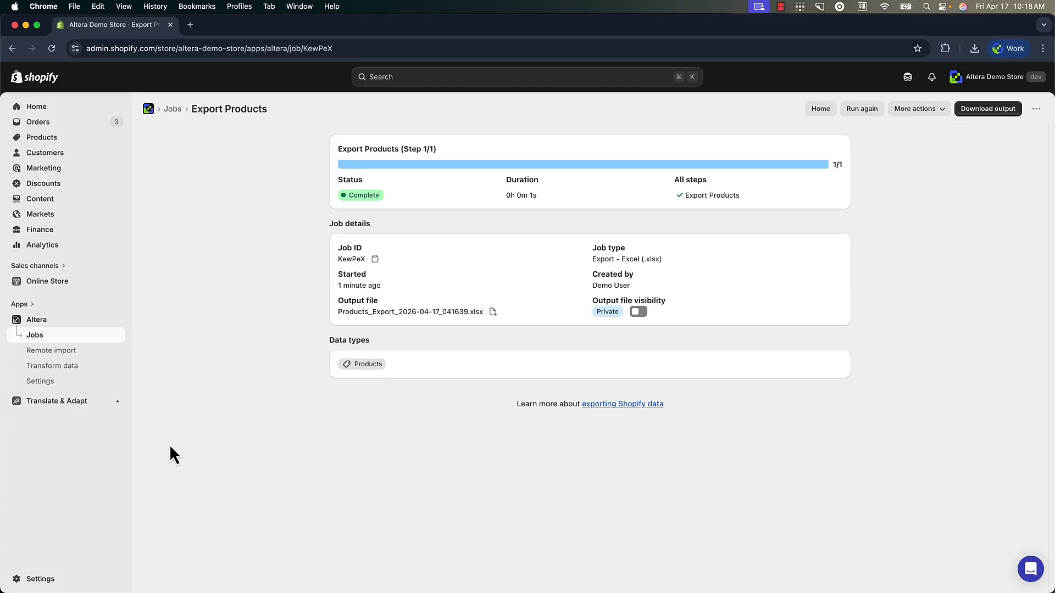
left_click(54, 581)
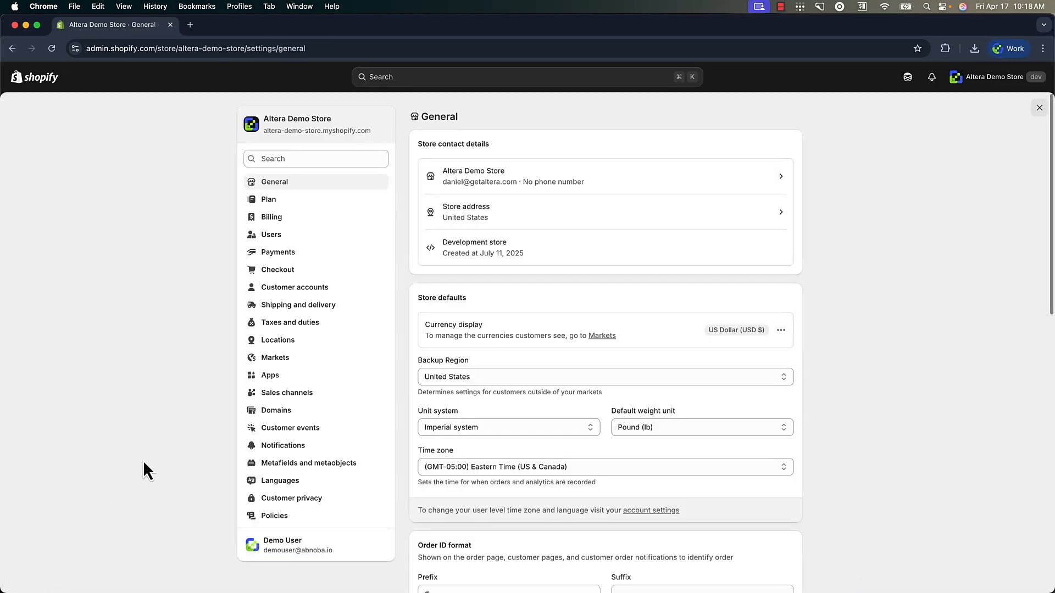
left_click(283, 467)
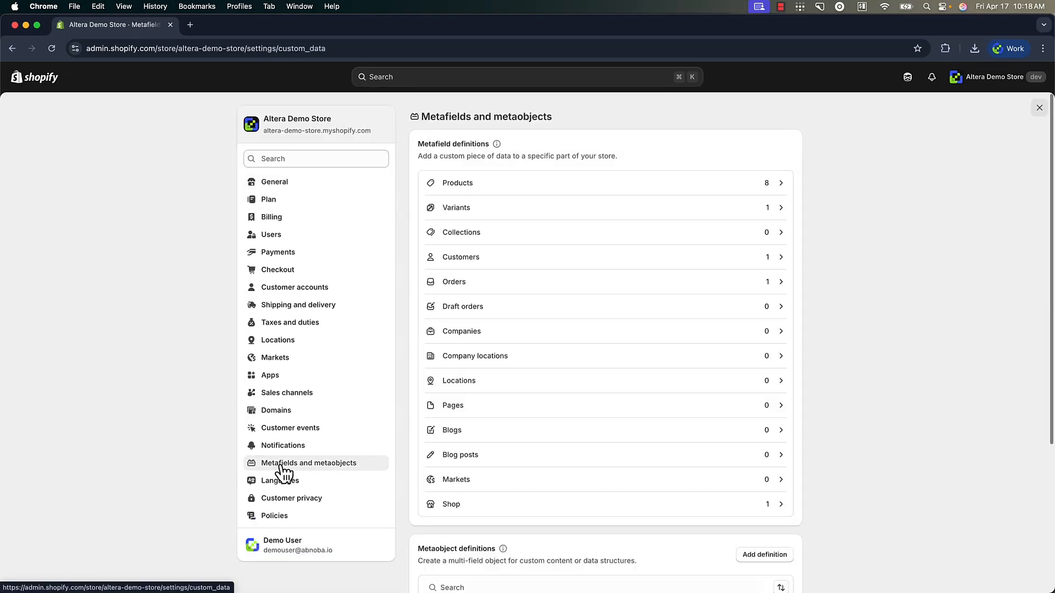
- Open the Color definition among the product metafield definitions assigned to categories and check its namespace and key
left_click(489, 184)
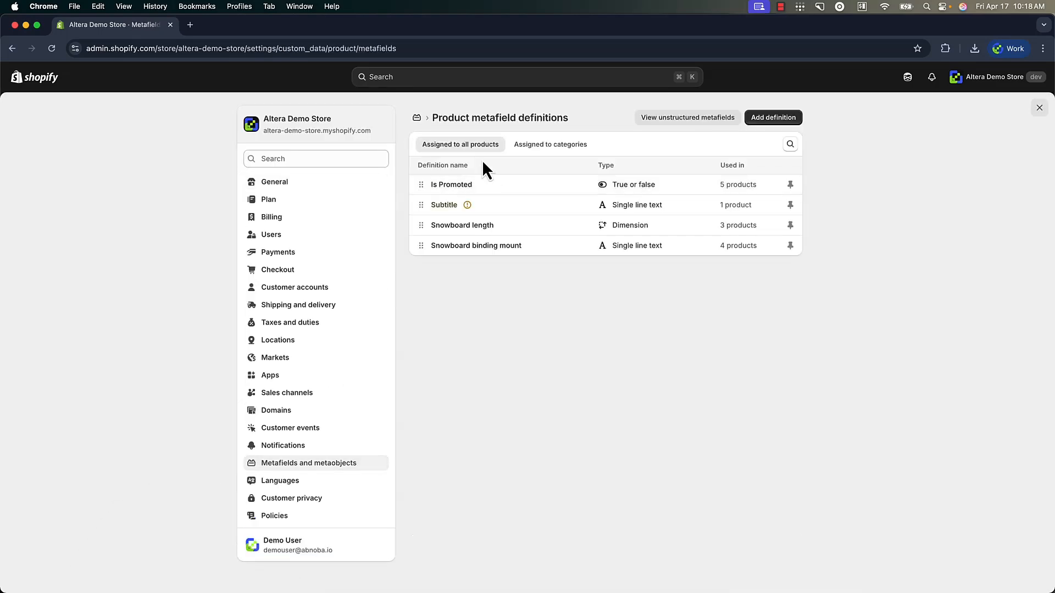
left_click(541, 149)
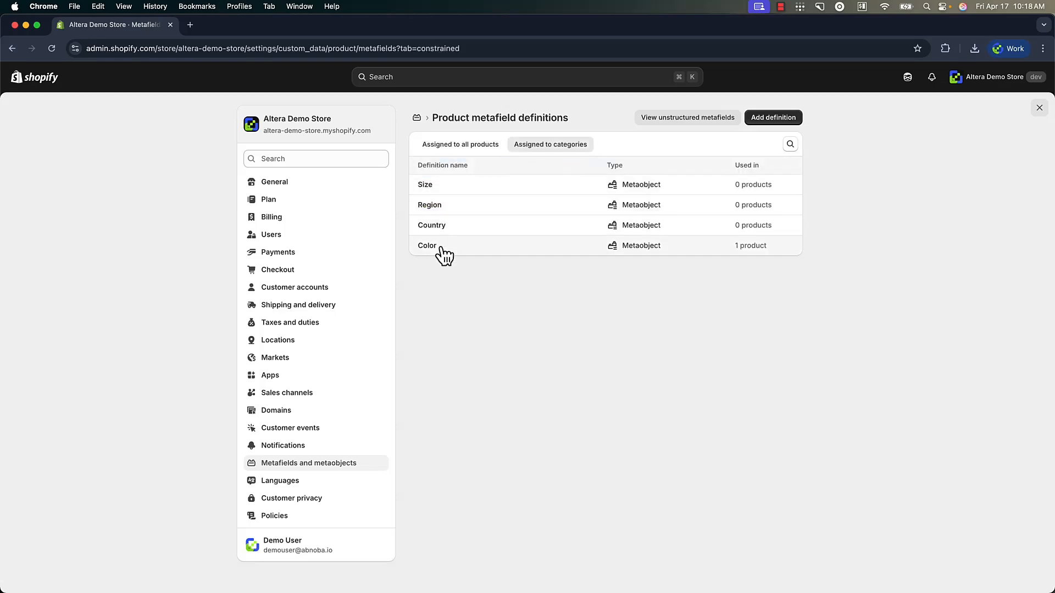
left_click(428, 246)
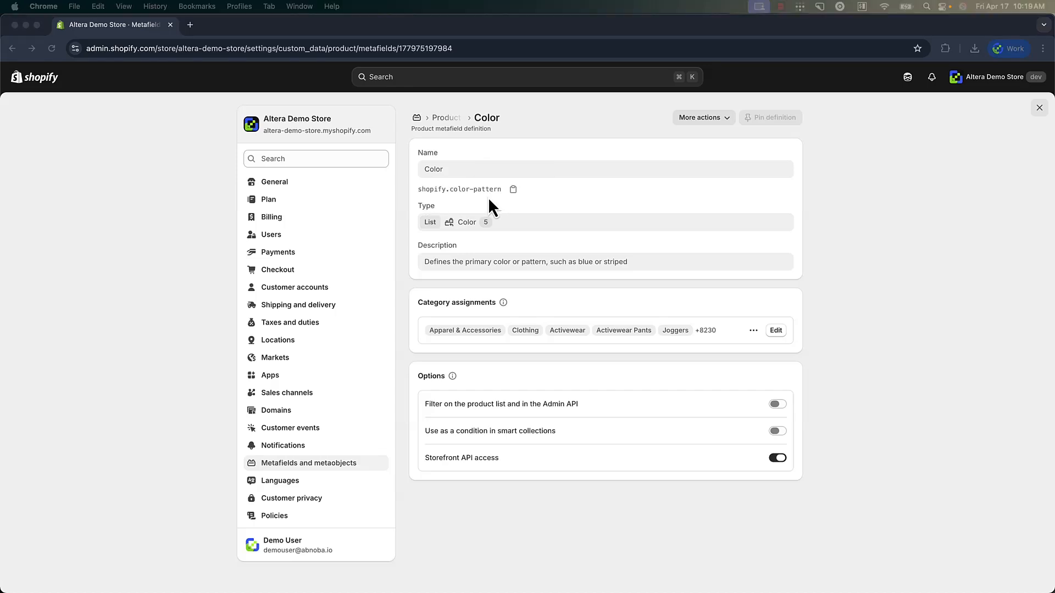
- Switch to the exported products sheet in Excel and save the workbook under the name Link variants.xlsx
key("super+Tab")
key("super+Tab")
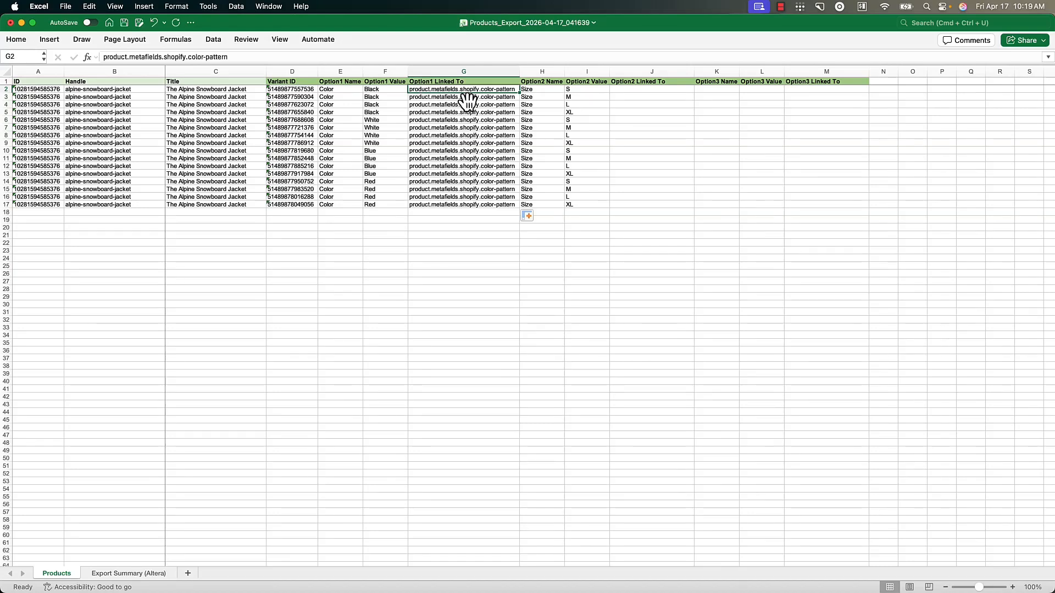
left_click(539, 103)
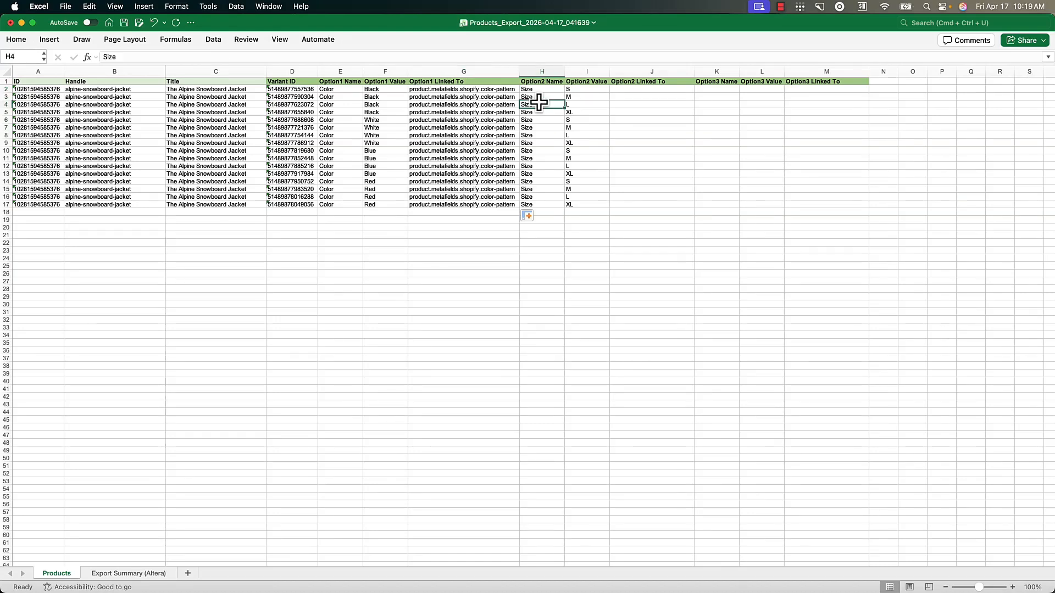
left_click(625, 126)
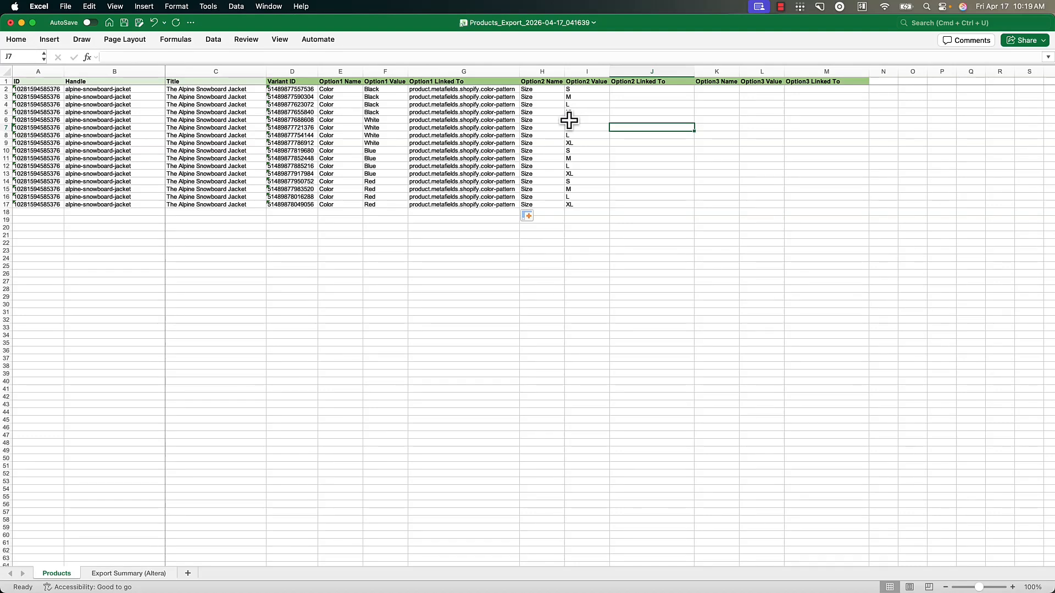
key("super+shift+s")
type("Link I")
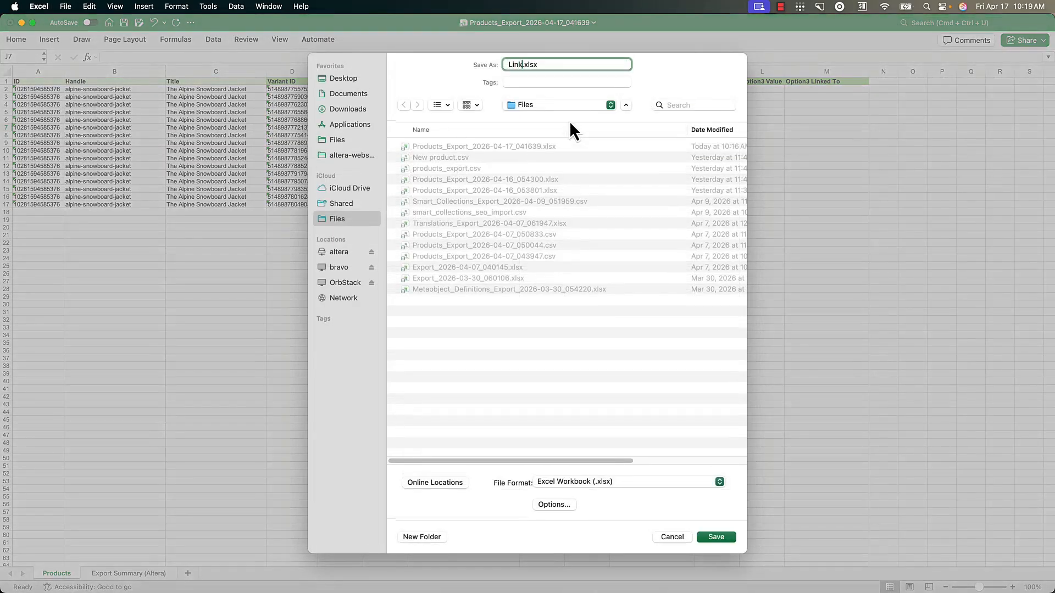
key("BackSpace")
key("BackSpace")
type("variants")
key("Return")
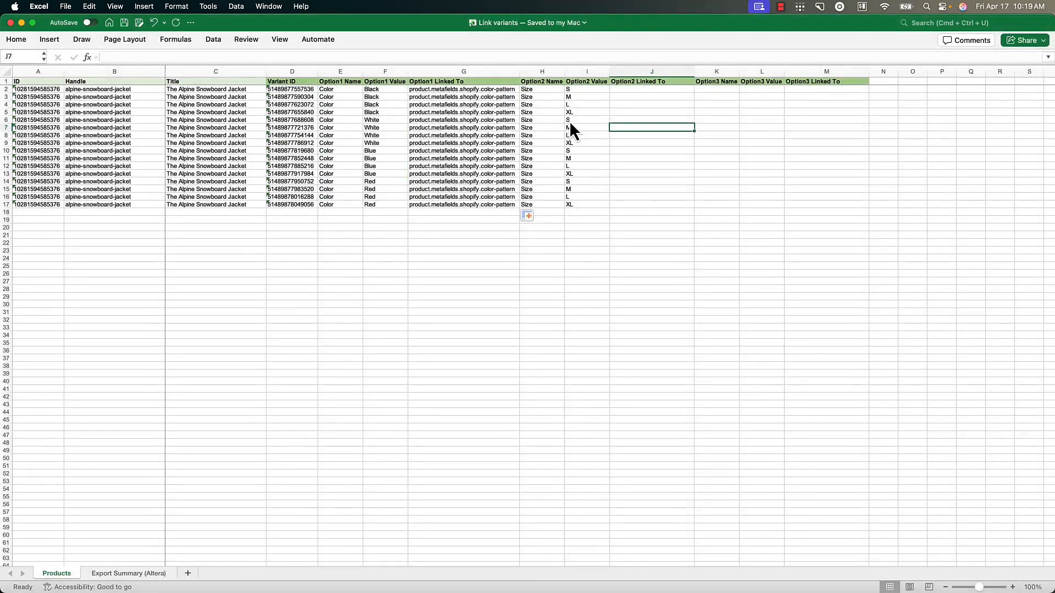
- Switch back to the Shopify admin in Chrome and import Link variants.xlsx through the Altera app
key("super+Tab")
key("super+Tab")
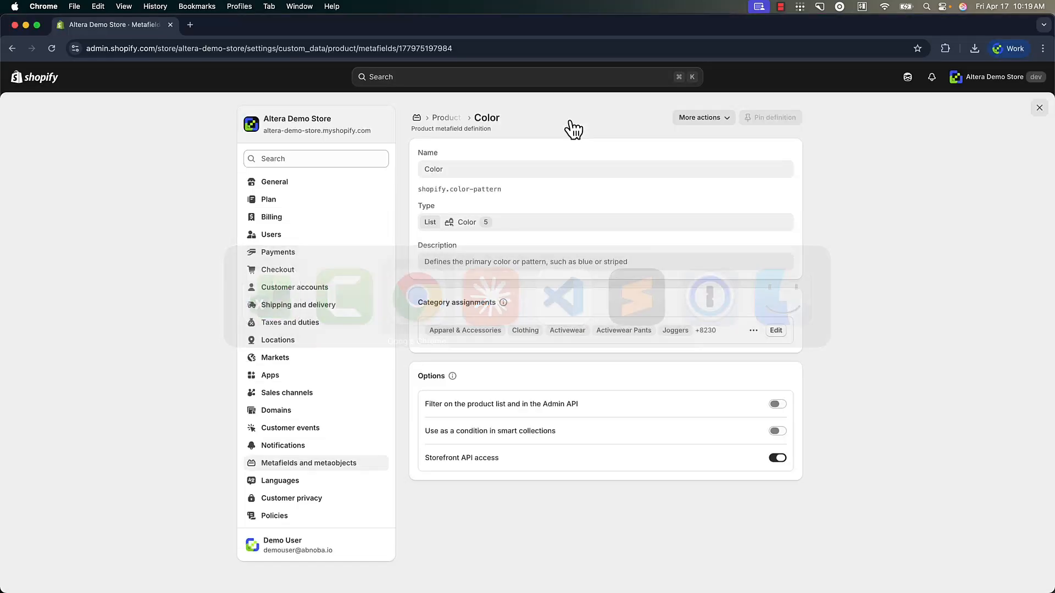
left_click(162, 76)
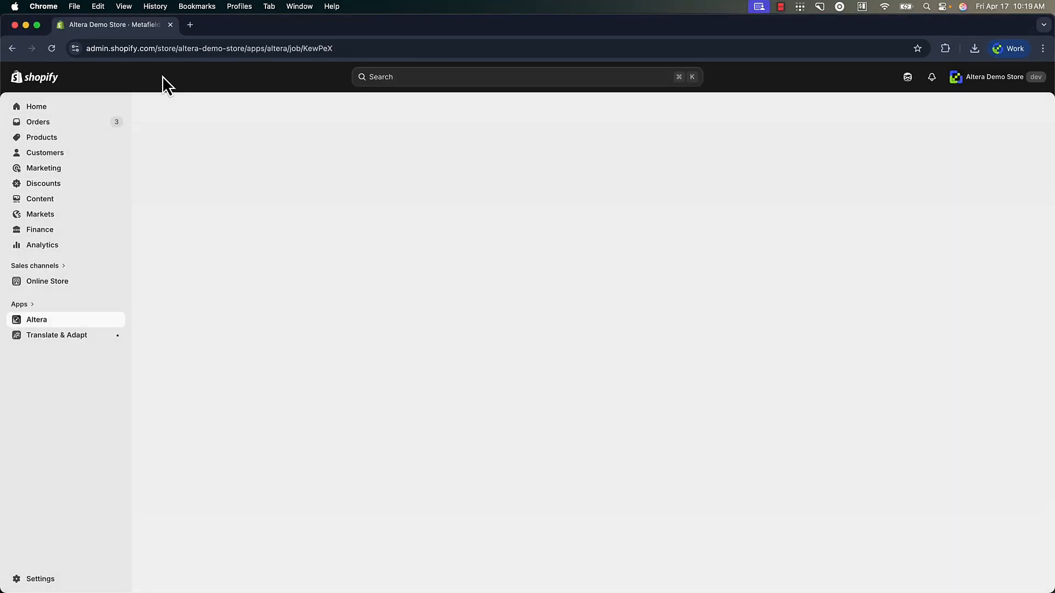
left_click(55, 320)
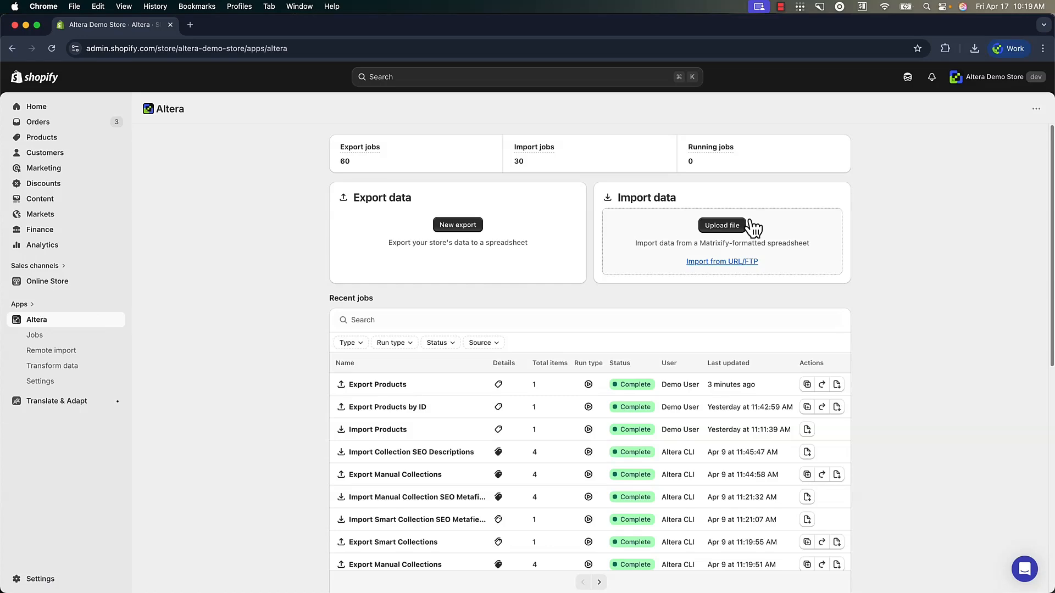
left_click(719, 229)
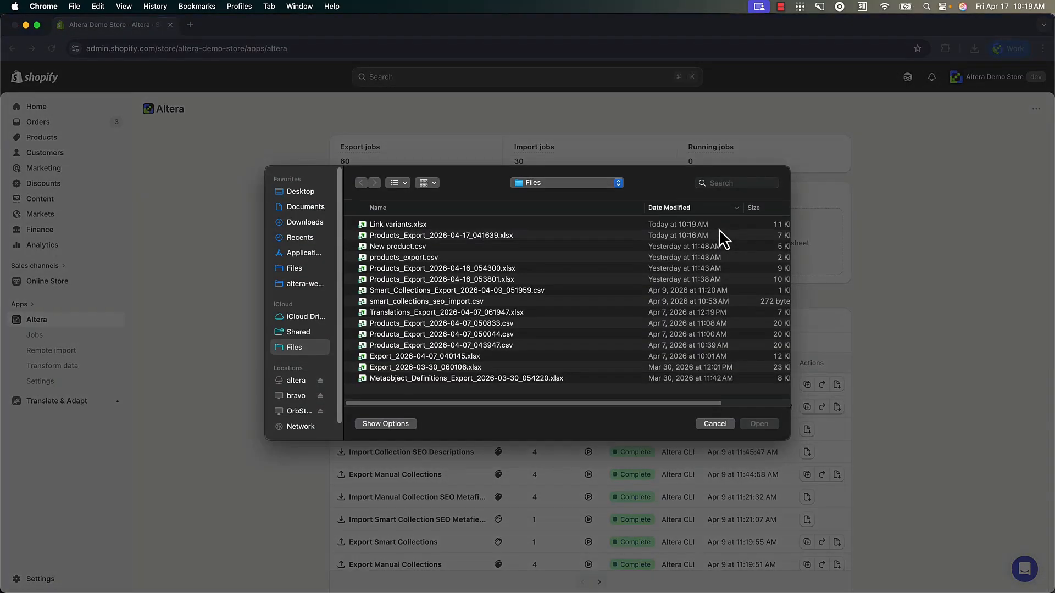
double_click(415, 225)
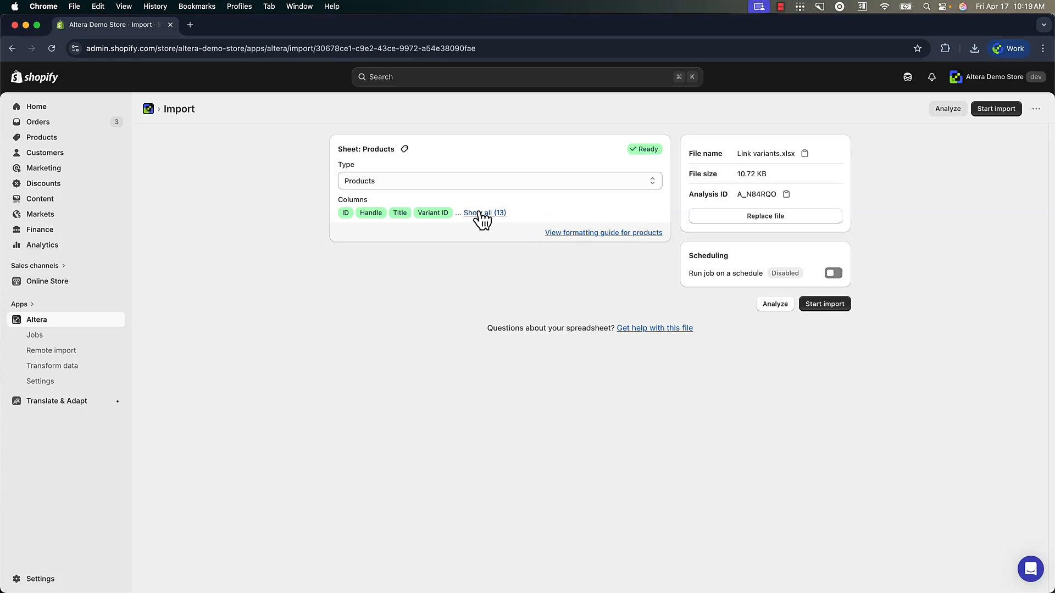
left_click(826, 305)
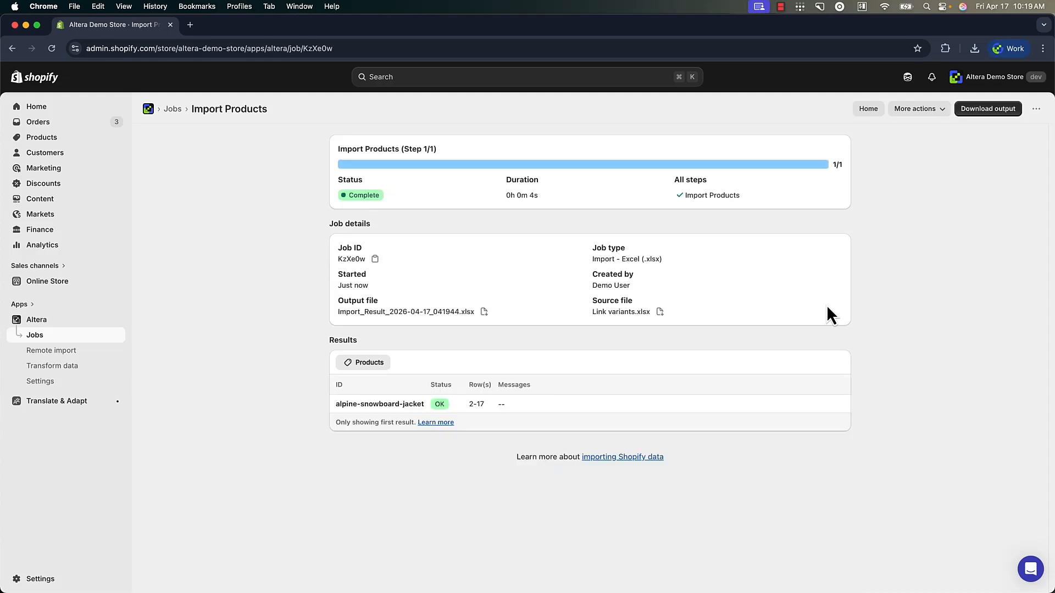
- Open the imported Alpine Snowboard Jacket, check the Color option's metafield connection and open its Black entry for editing
left_click(383, 404)
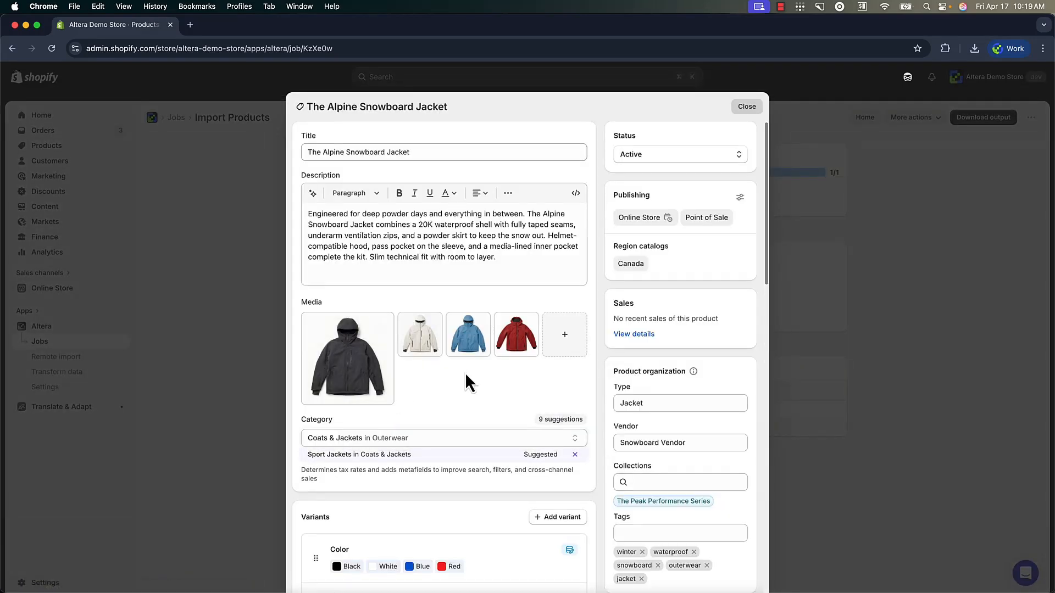
scroll(464, 372, "down", 3)
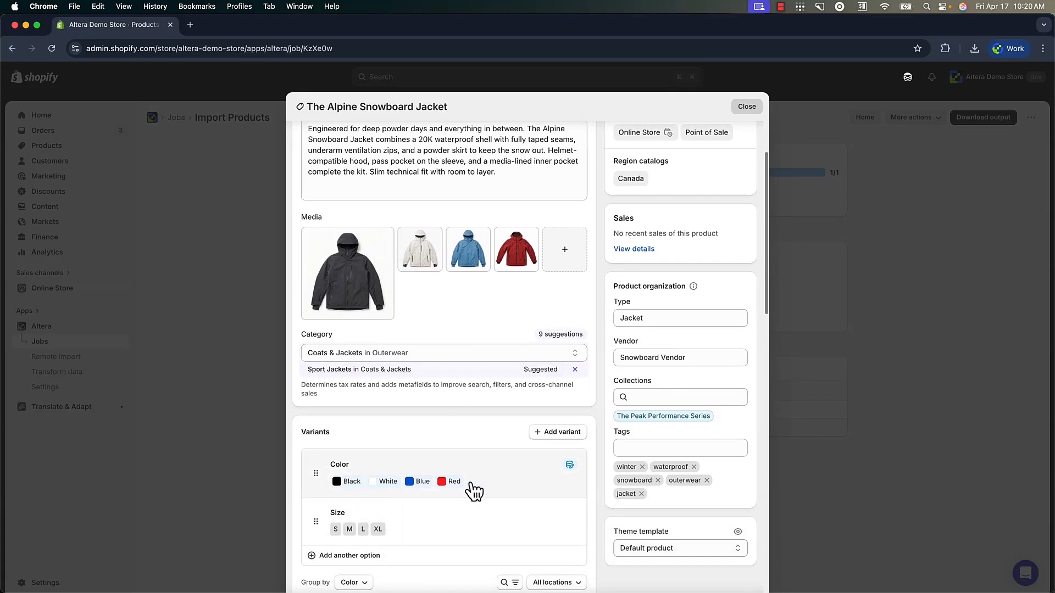
mouse_move(570, 467)
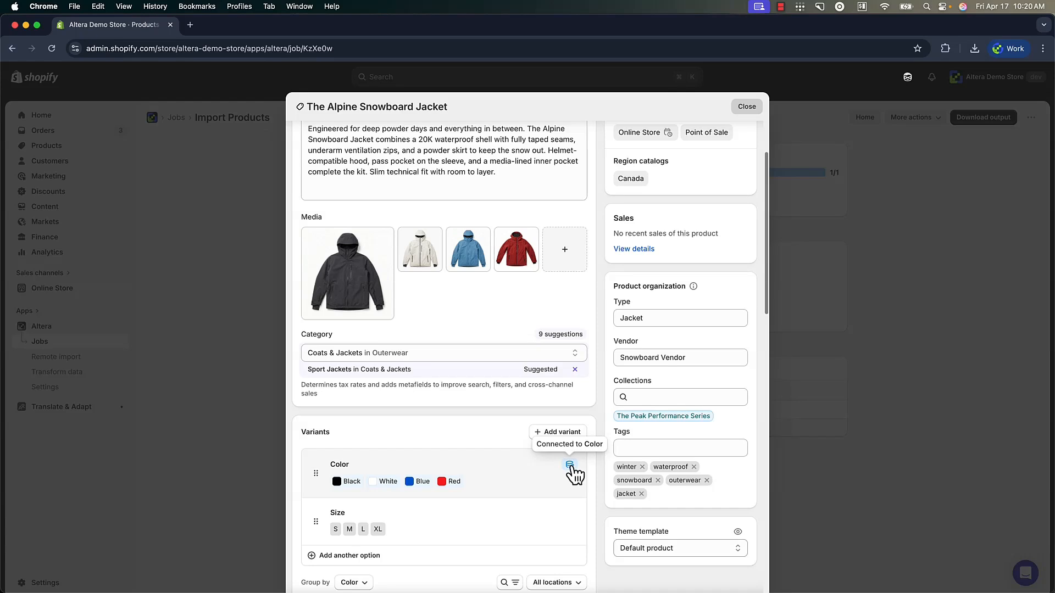
left_click(350, 483)
left_click(351, 503)
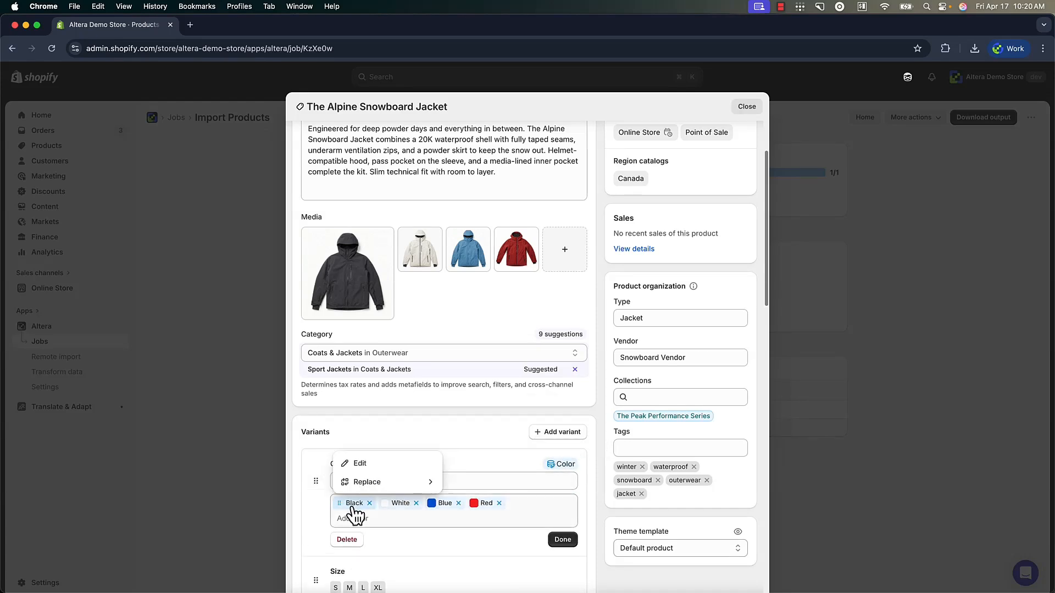
left_click(362, 465)
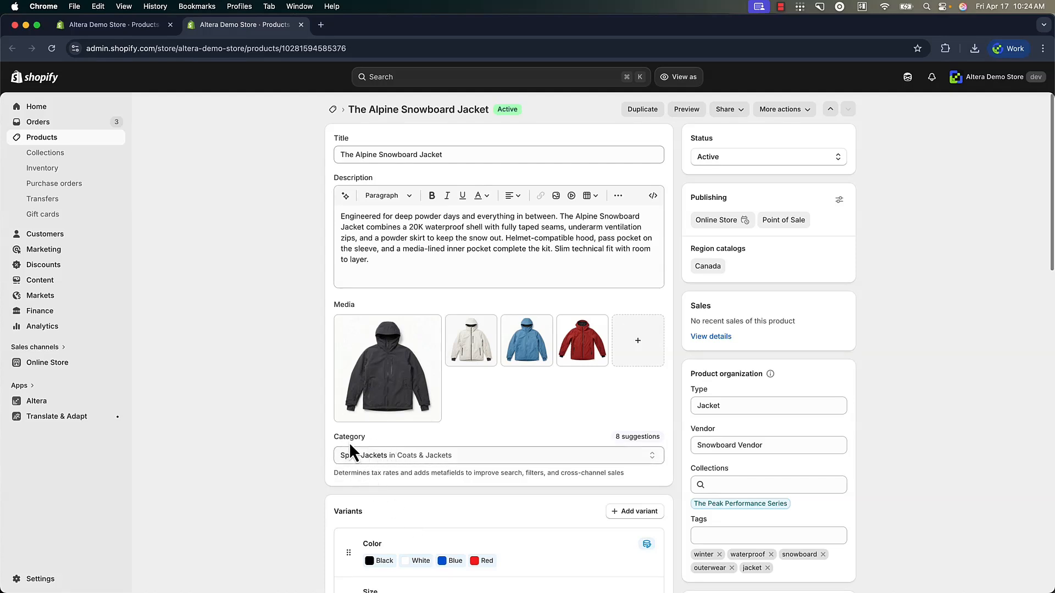
- Try changing the Alpine Snowboard Jacket's category to Specialized Home Services
left_click(370, 454)
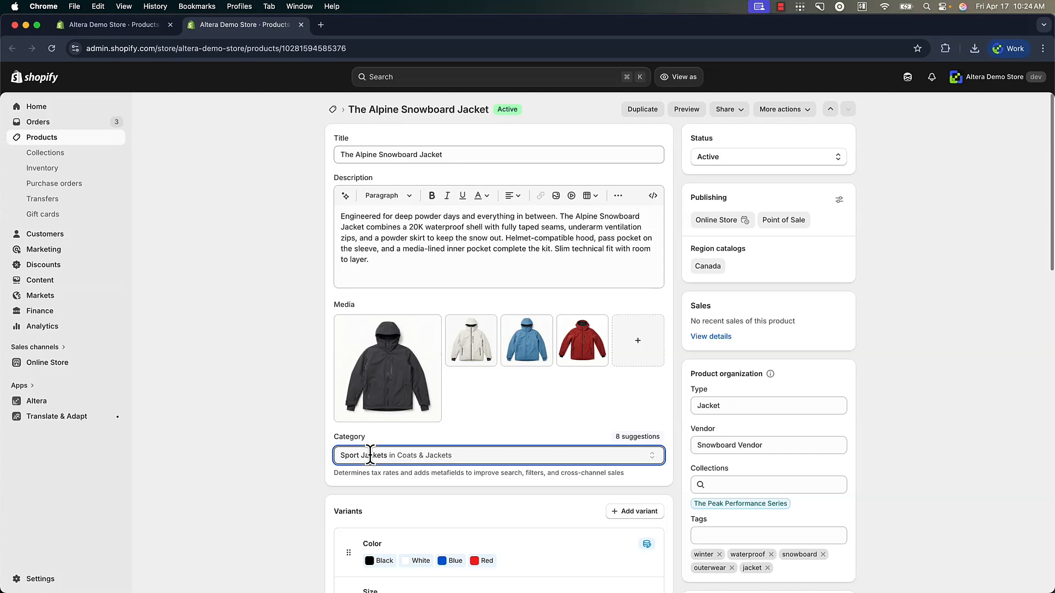
key("super+a")
key("BackSpace")
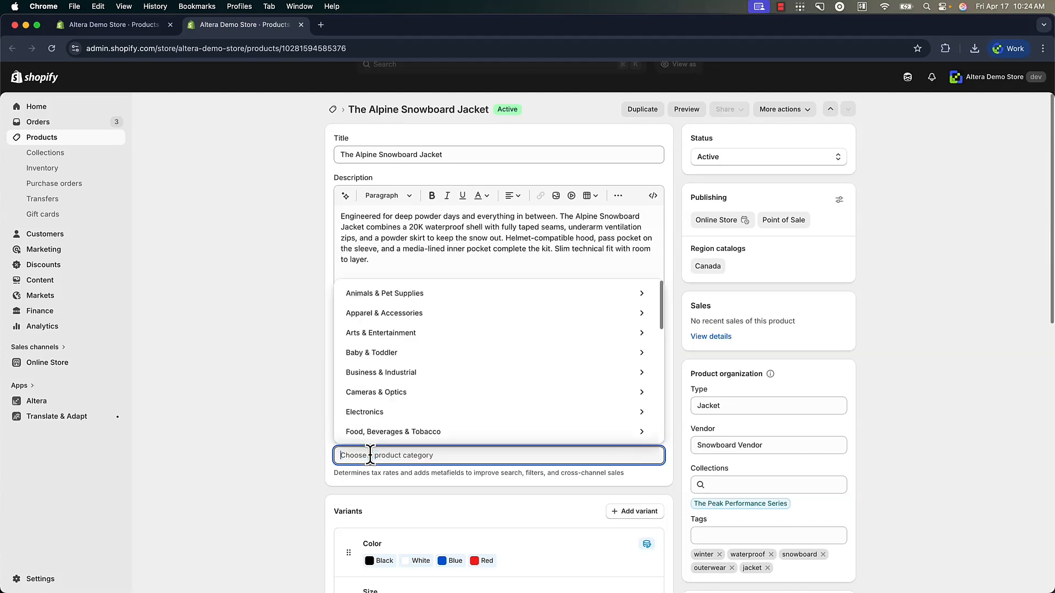
type("service")
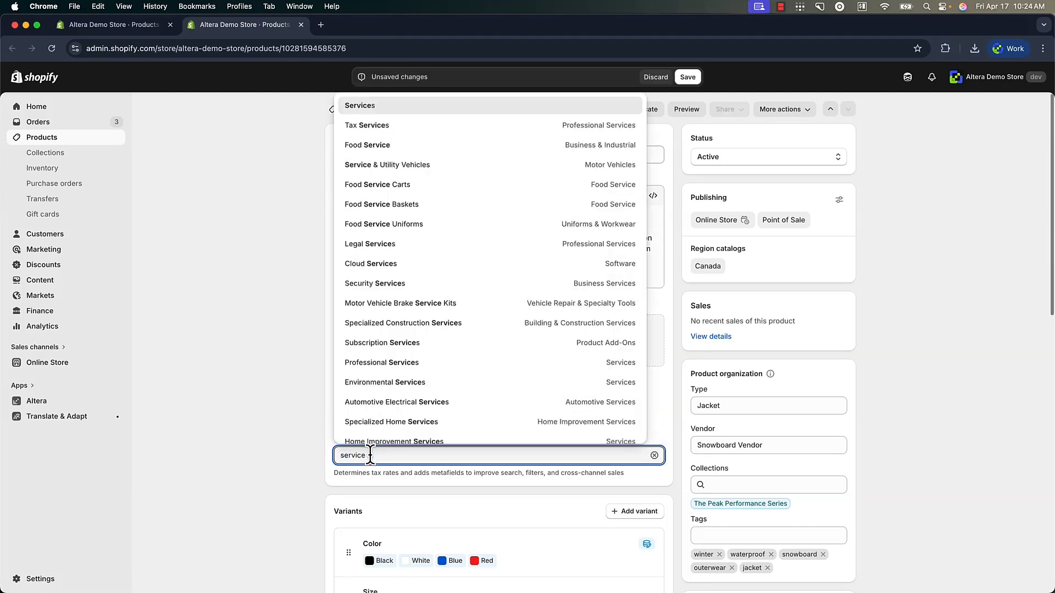
left_click(369, 422)
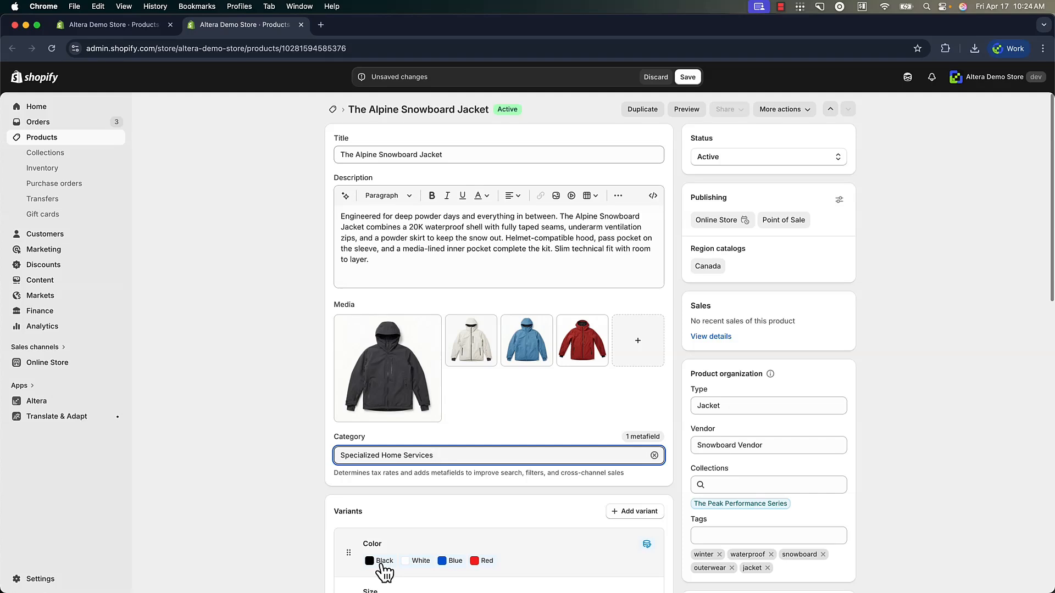
left_click(308, 499)
- Switch to the Link variants sheet in Excel, select the first variant's Option1 Value cell, and return to Chrome
key("super+Tab")
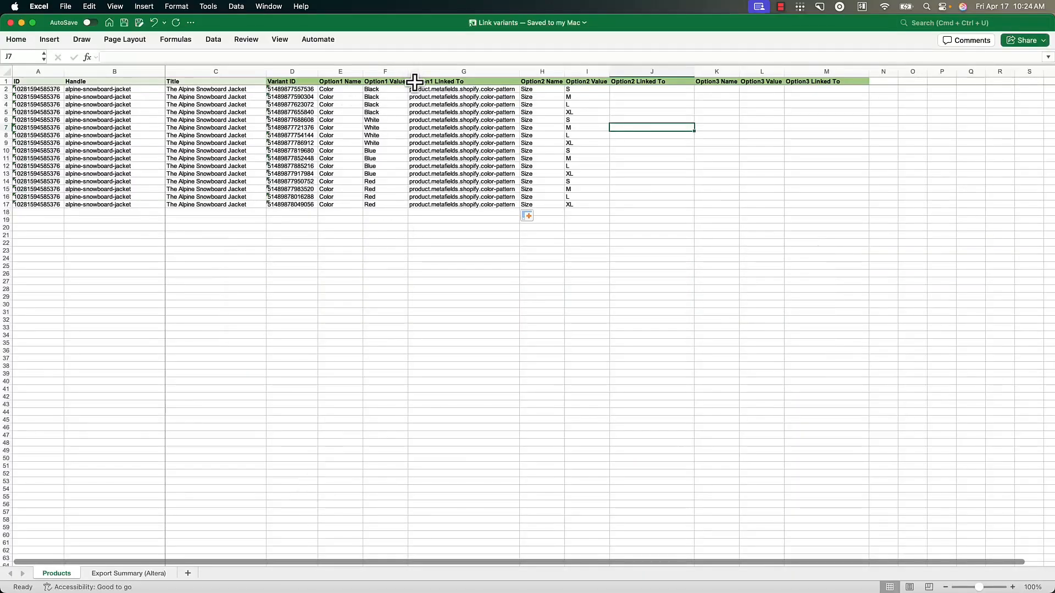
left_click(374, 90)
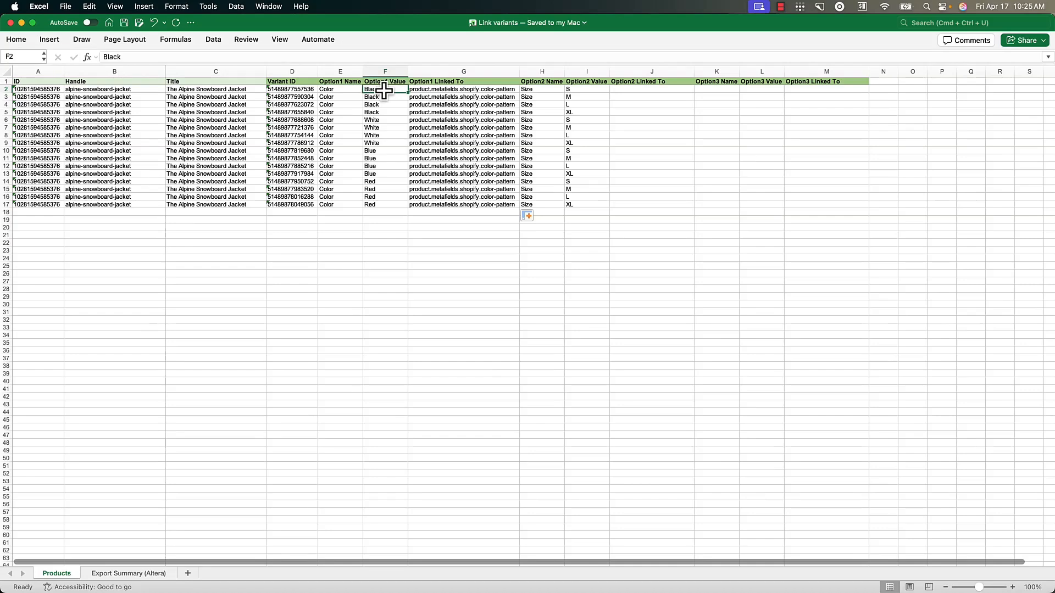
key("super+Tab")
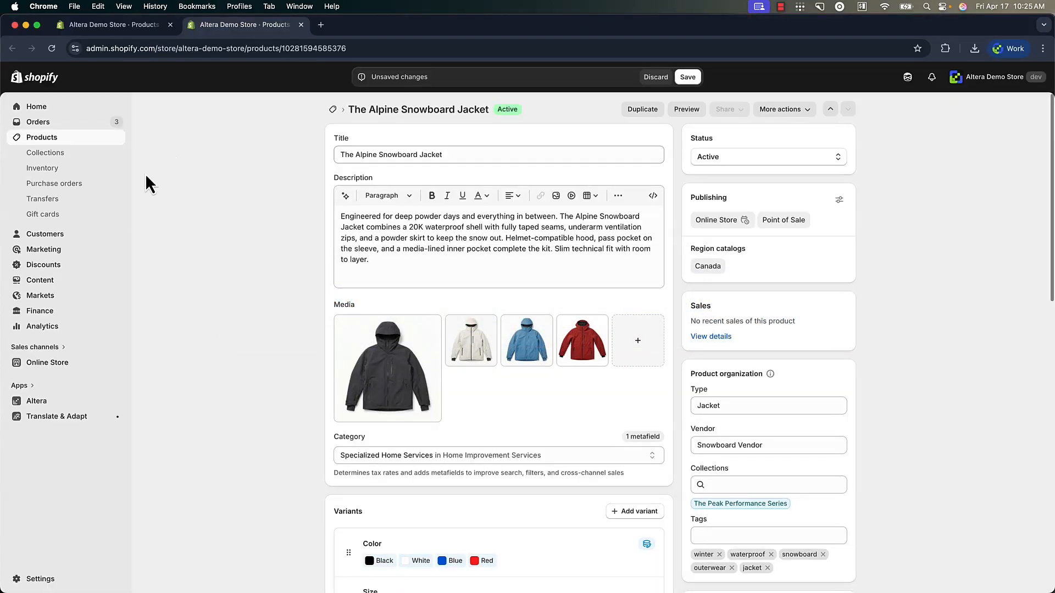
- Discard the jacket's unsaved changes and open the Black entry of the standard Color metaobject to check its handle
left_click(52, 283)
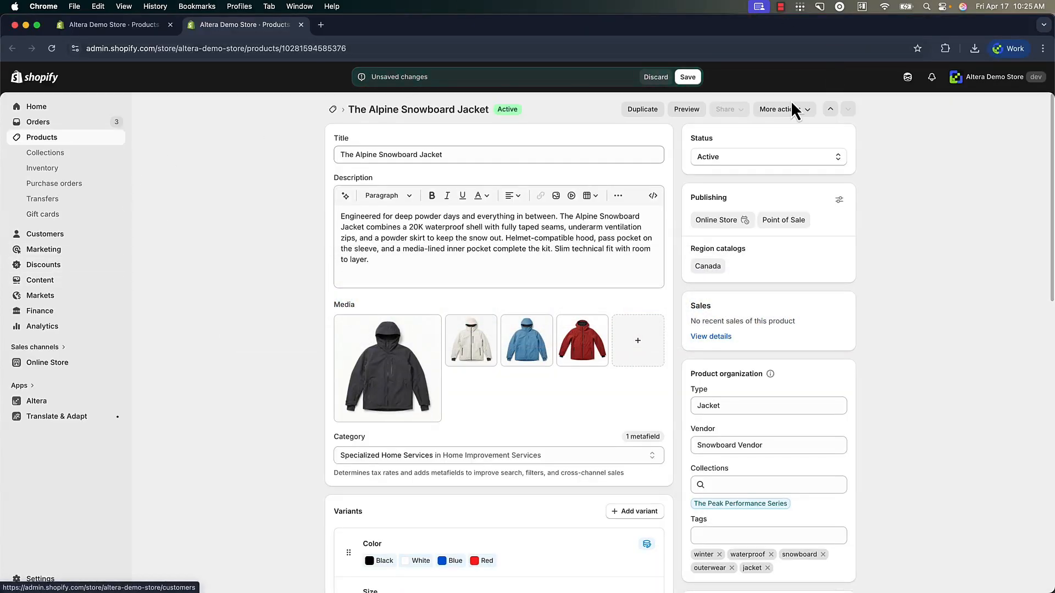
left_click(656, 77)
left_click(49, 283)
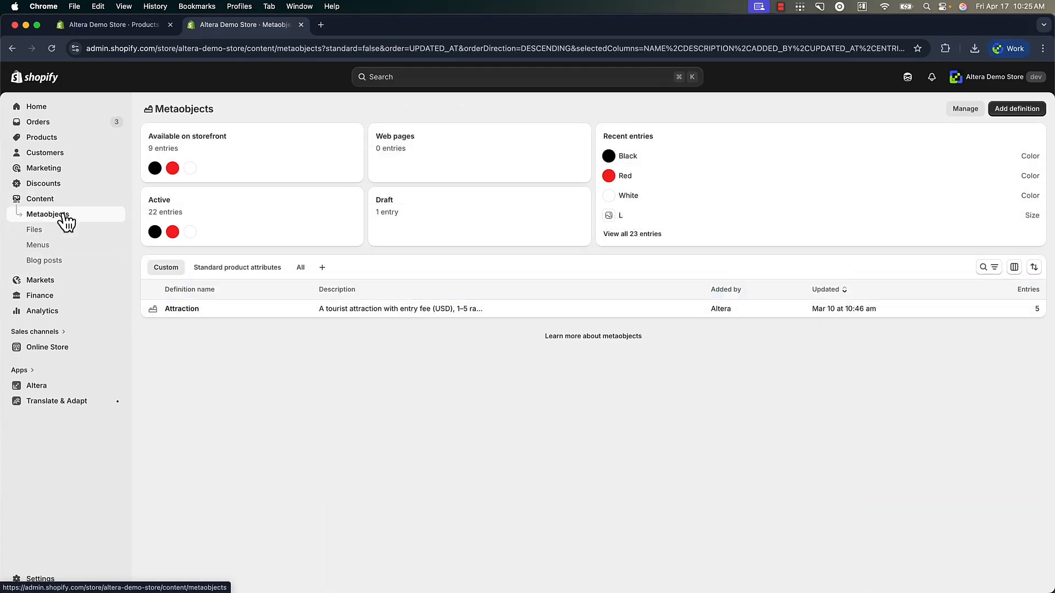
left_click(229, 269)
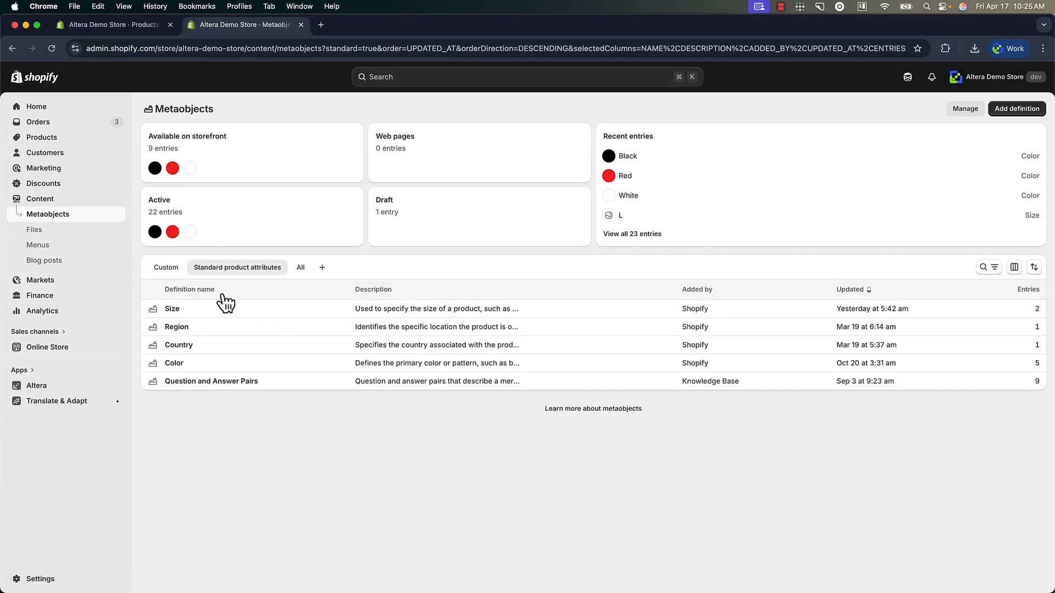
left_click(175, 364)
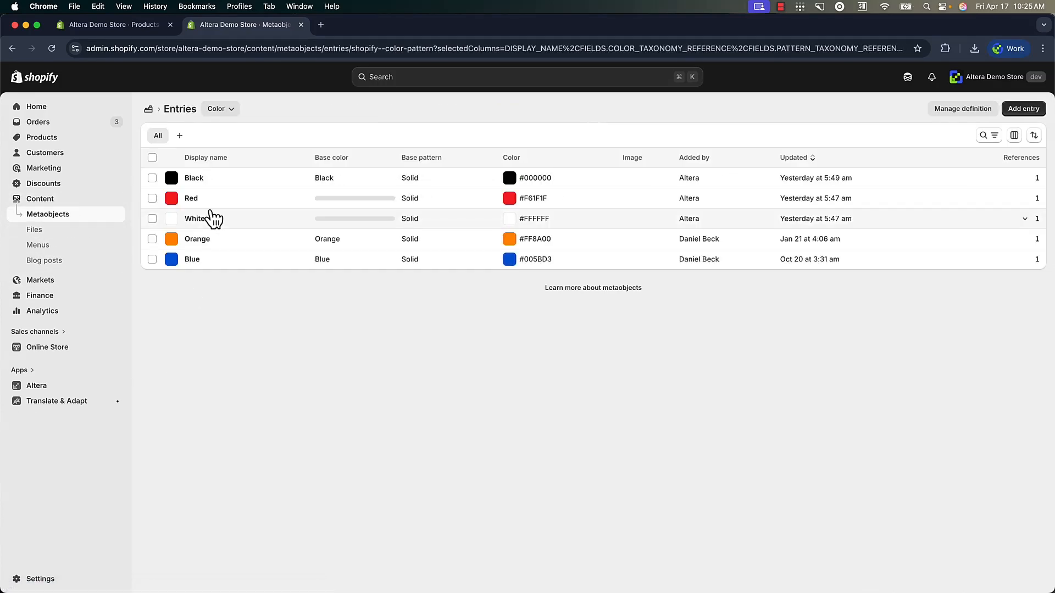
left_click(194, 179)
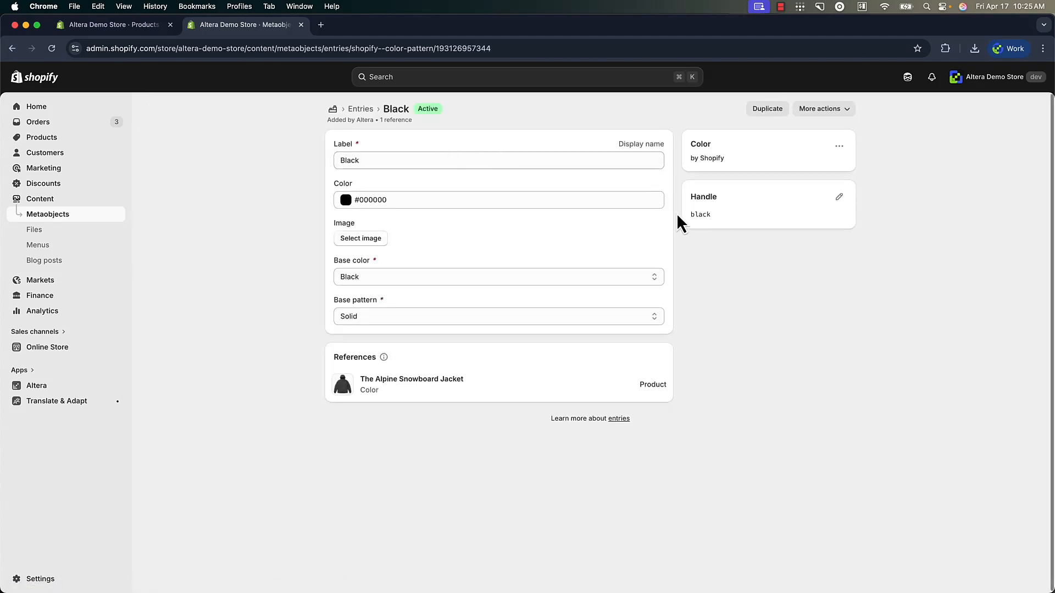
mouse_move(709, 223)
- Switch to the Link variants sheet in Excel and set the first variant's Option1 Value to Stealth Black
key("super+Tab")
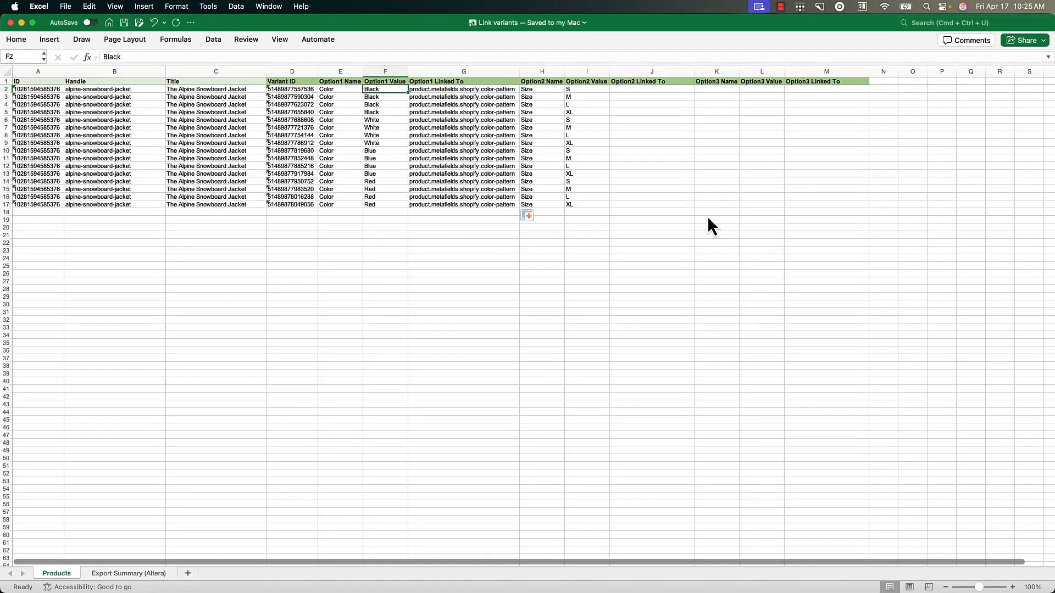
type("Stealth")
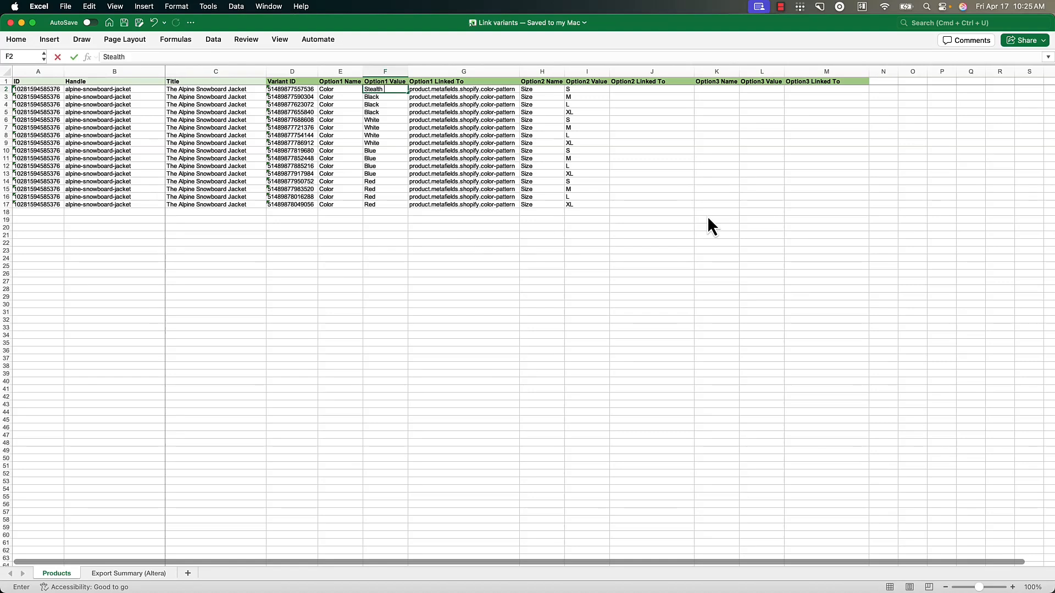
type(" Black")
key("Return")
- Copy Stealth Black into the Option1 Value of the remaining Black variants in rows 3 to 5
key("Up")
key("super+c")
key("Down")
key("super+v")
key("Down")
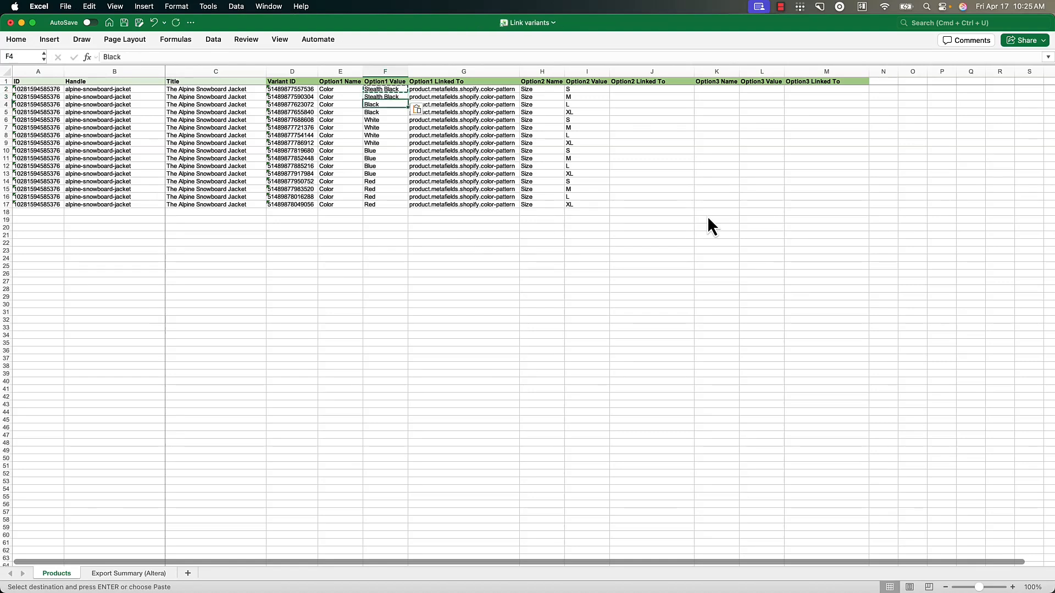
key("super+v")
key("Down")
key("super+v")
key("Down")
left_click(620, 190)
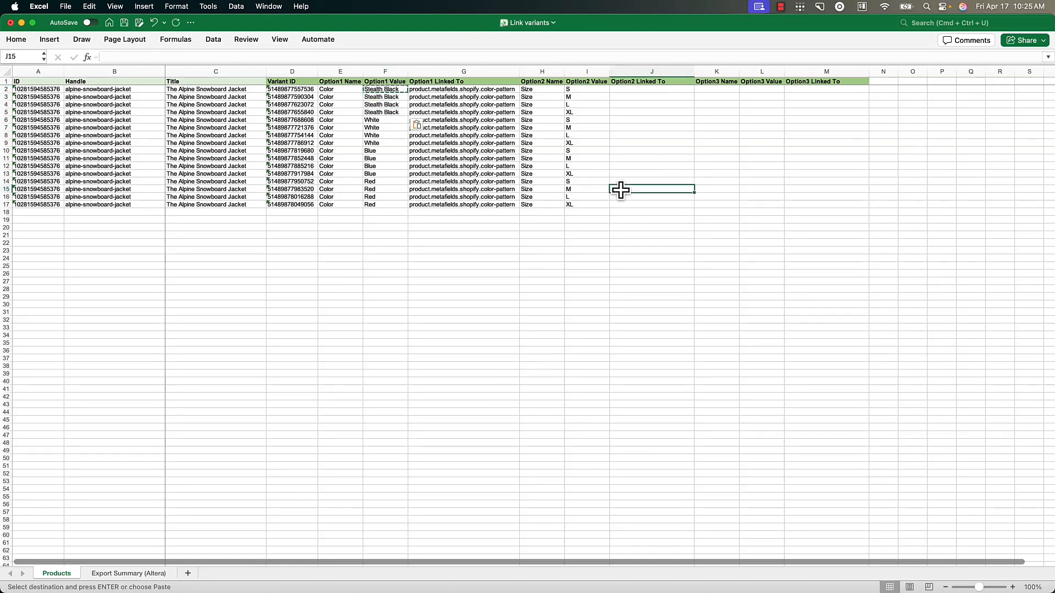
- Copy the Black entry's handle from the metaobject page in Chrome and paste it into the first variant's Option1 Value in Excel
left_click(424, 189)
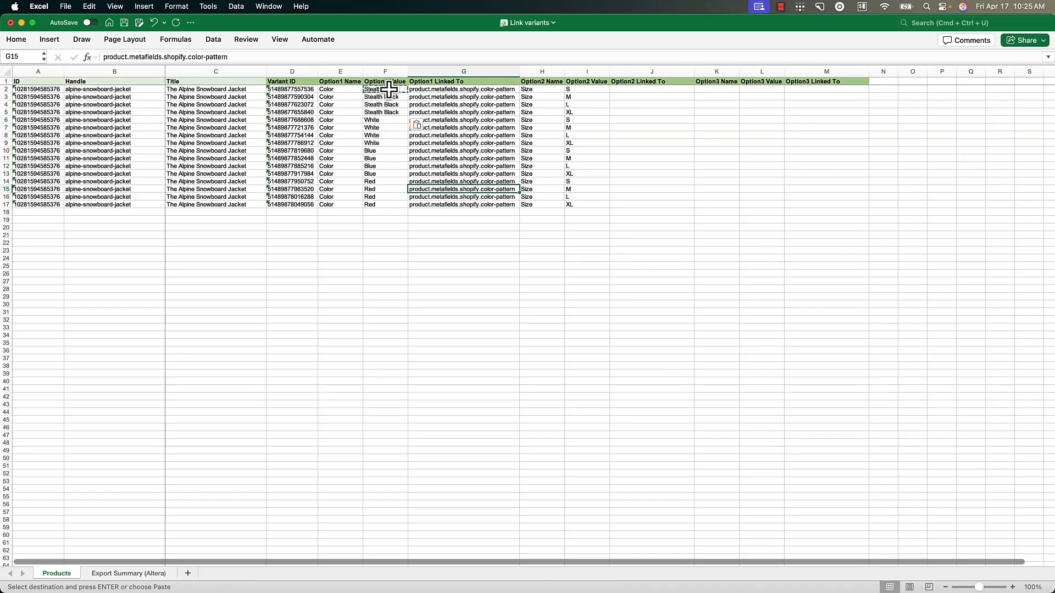
key("super+Tab")
left_click(702, 216)
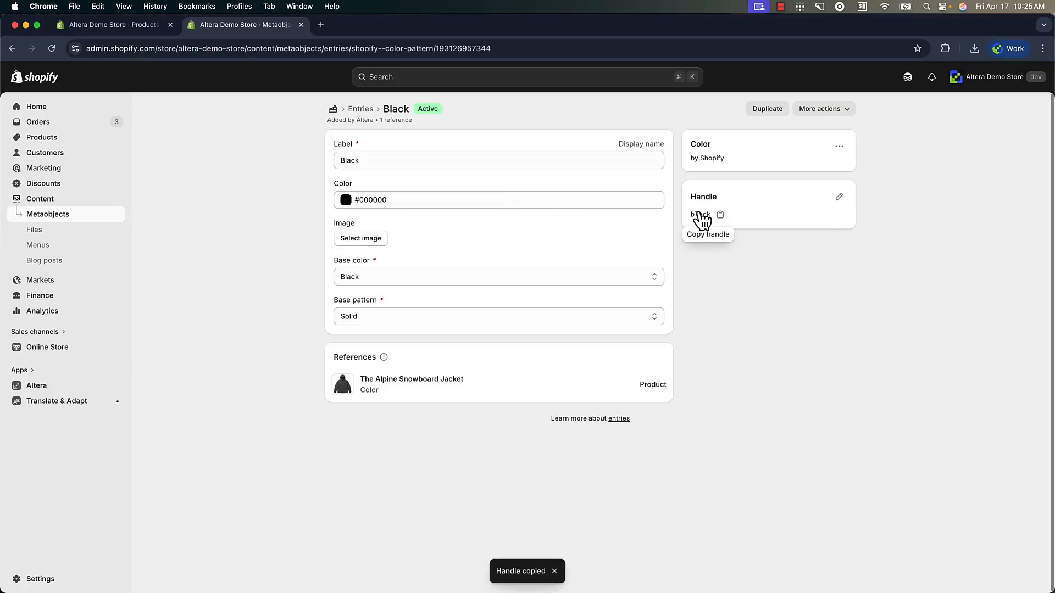
key("super+Tab")
left_click(384, 89)
key("super+v")
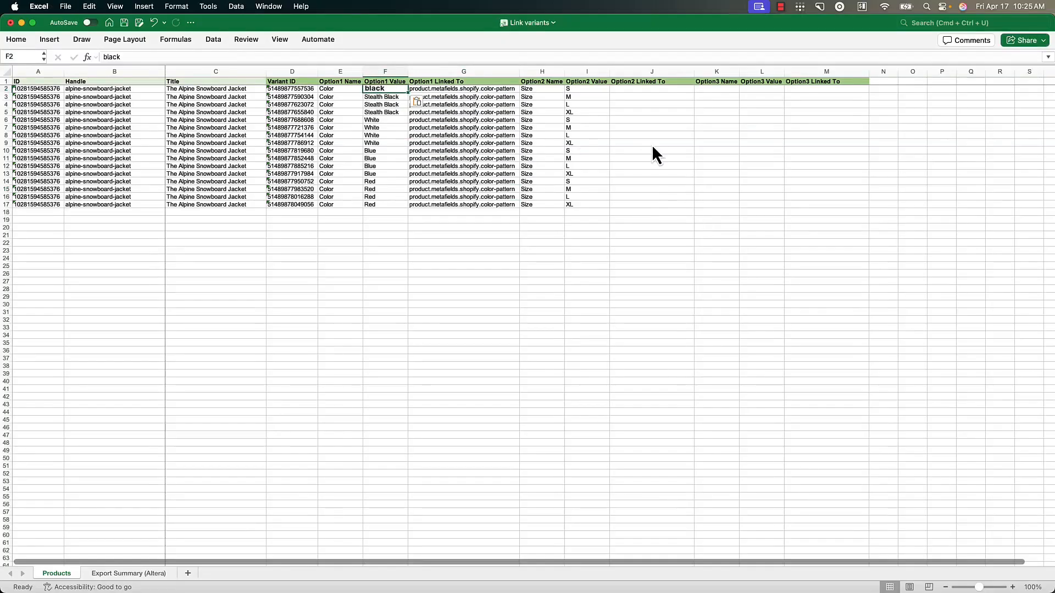
- Replace Stealth Black with Black in the Option1 Value of the variants in rows 3 to 5
key("Down")
key("super+v")
key("Down")
key("super+v")
key("Down")
key("super+v")
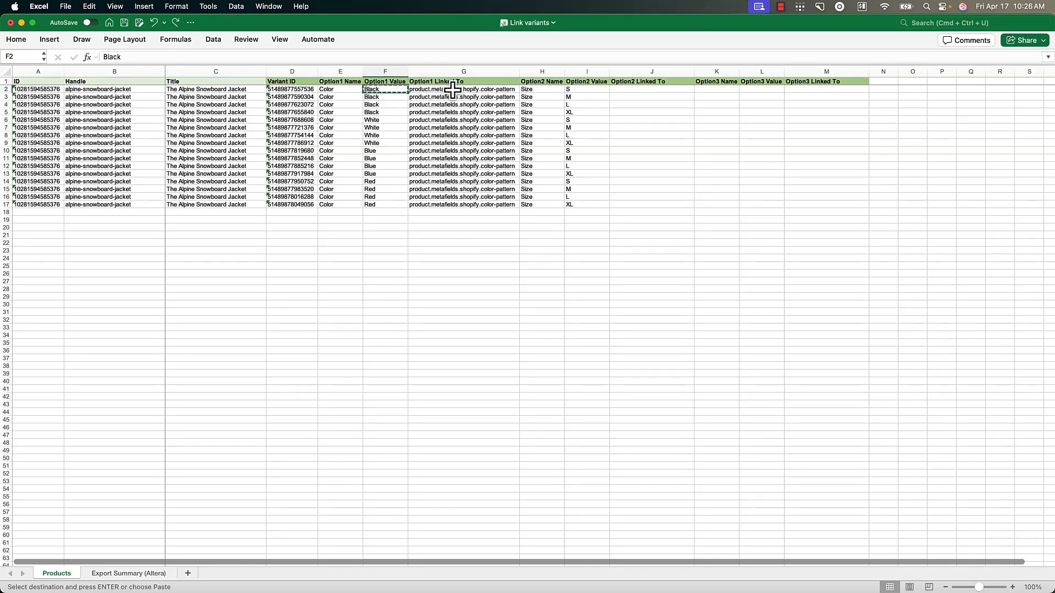
- Review the Option1 Linked To values in rows 2 to 17, checking the Black metaobject entry in Chrome in between
left_click_drag(452, 89, 449, 202)
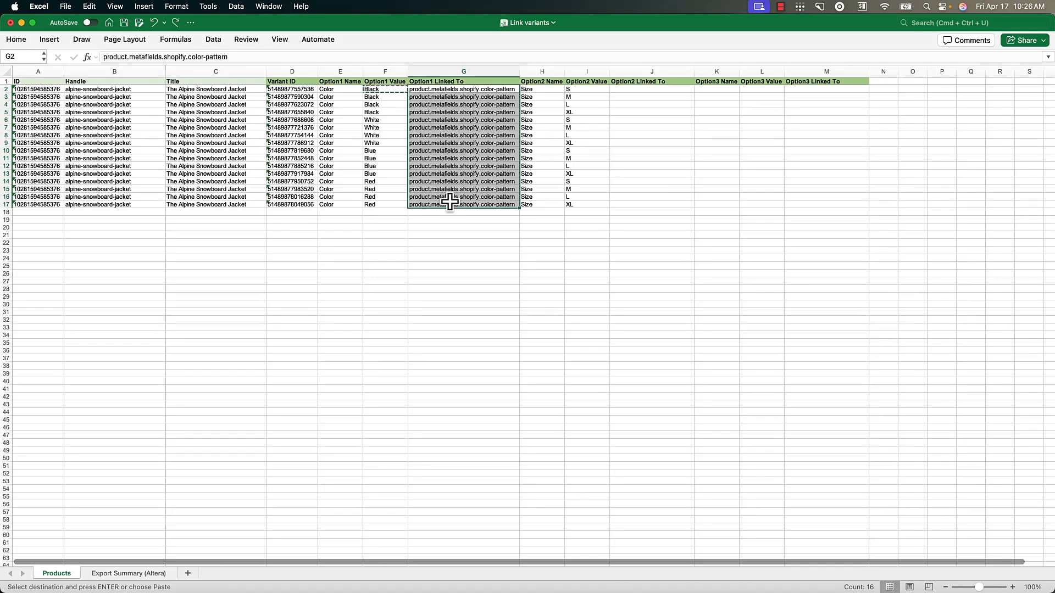
key("super+Tab")
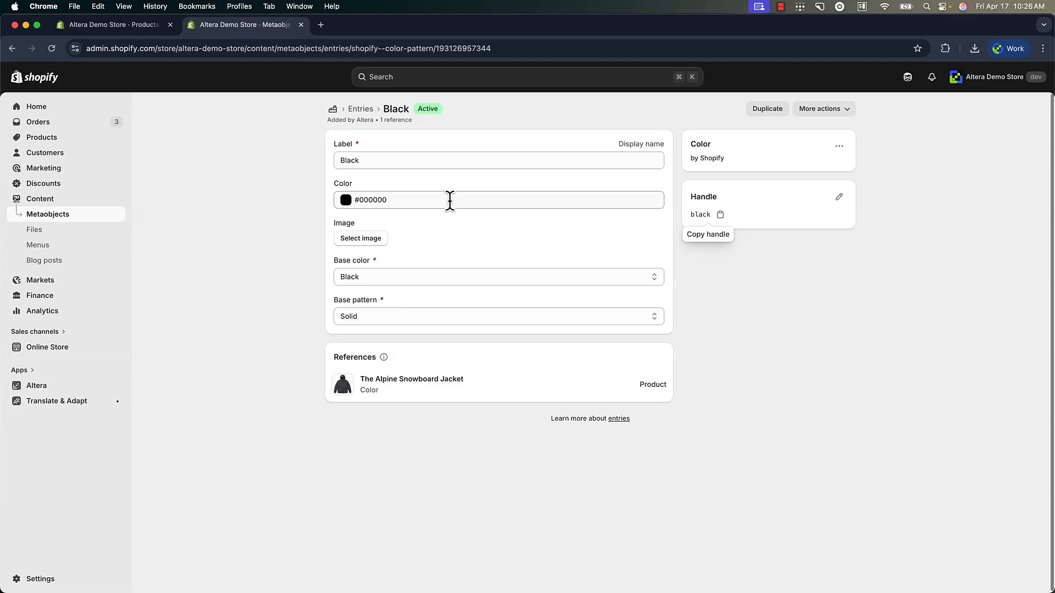
key("super+Tab")
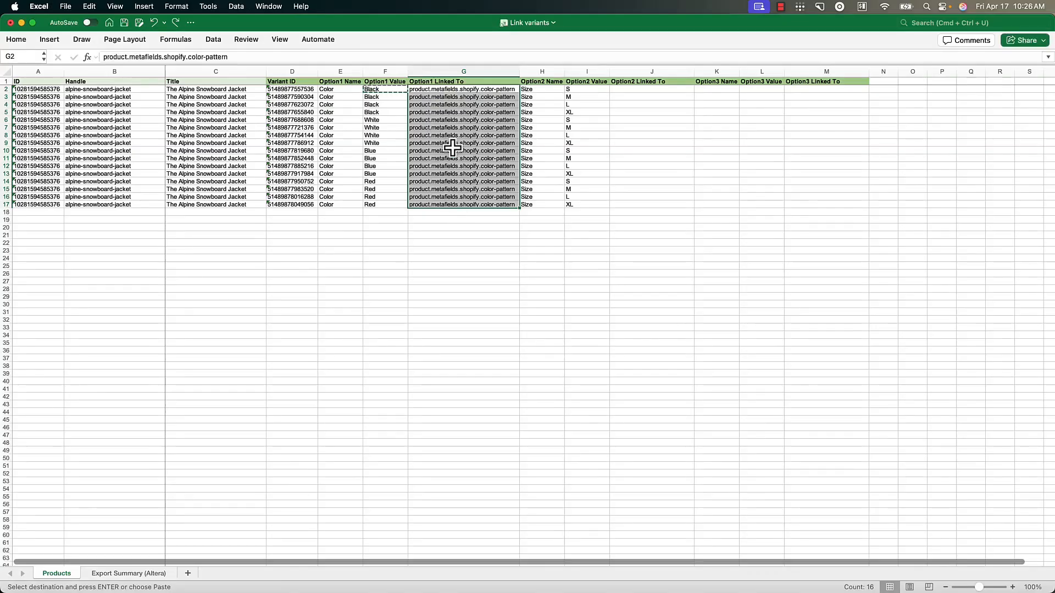
left_click(461, 127)
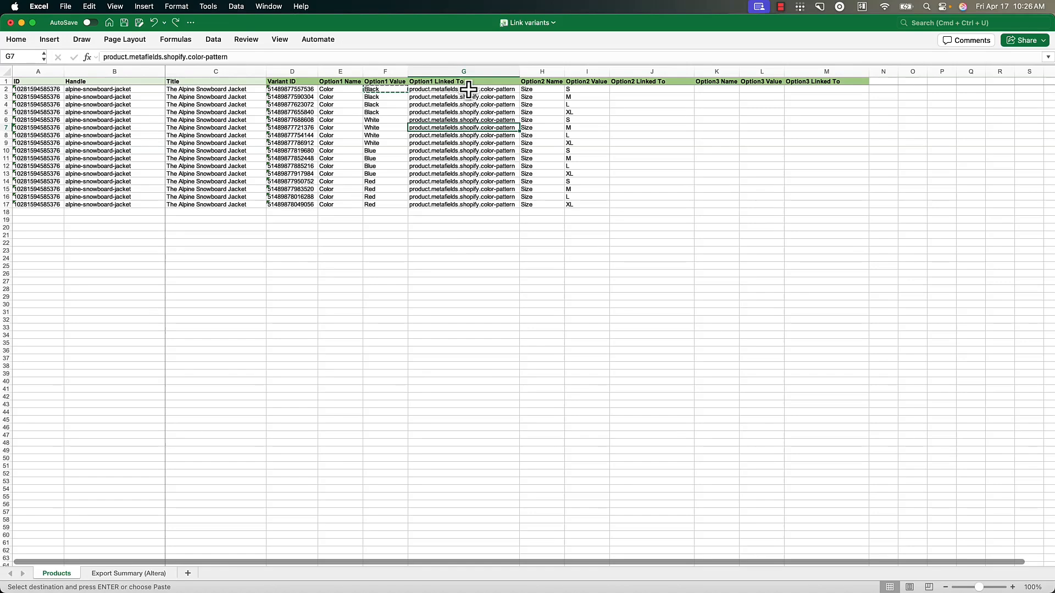
- Switch to Chrome, open The Alpine Snowboard Jacket from the products list, and examine the Color option among its variants
key("super+Tab")
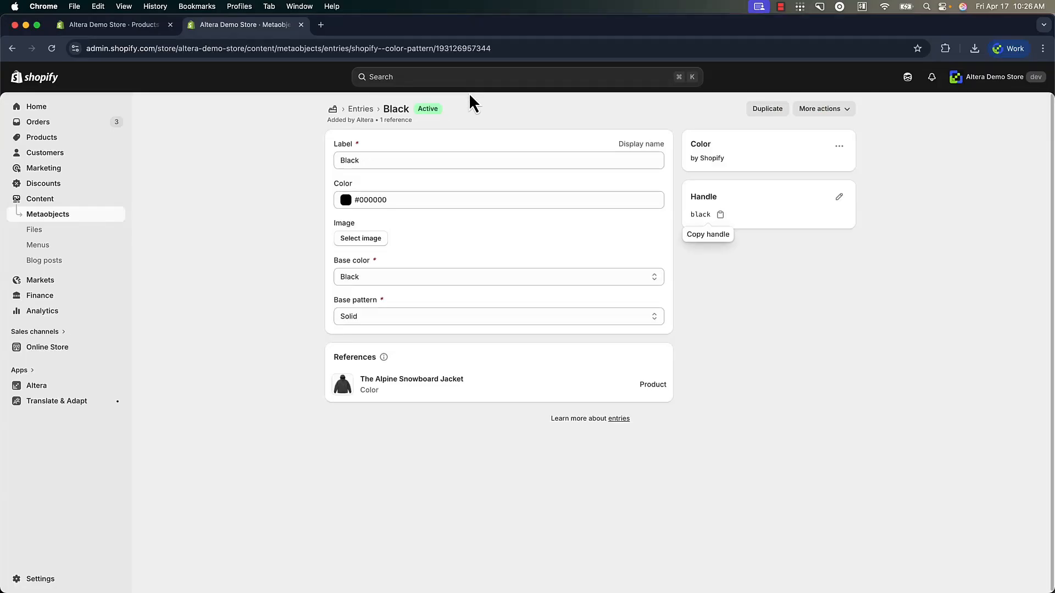
left_click(51, 137)
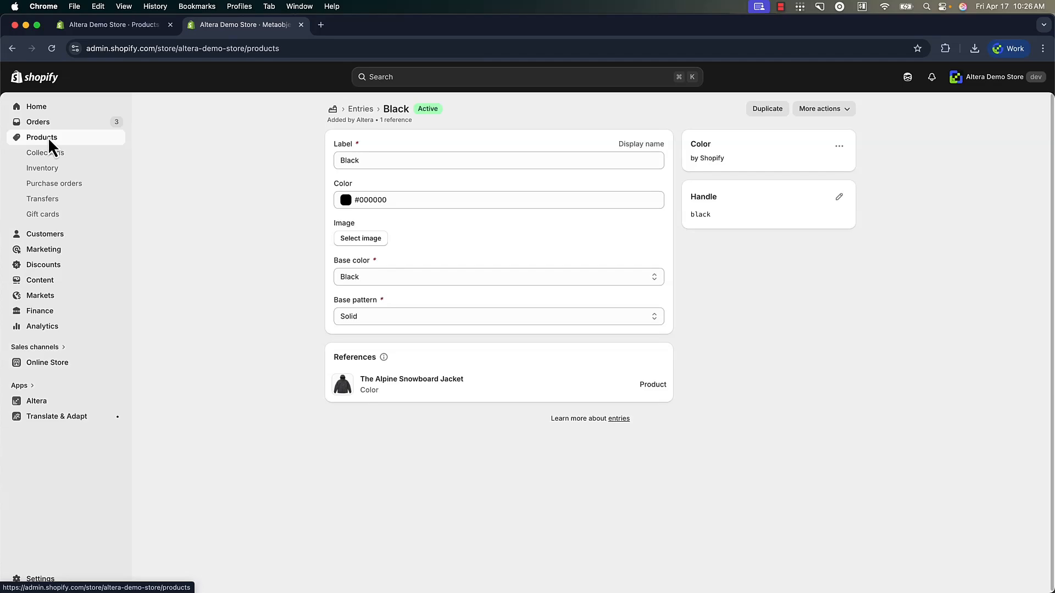
left_click(223, 183)
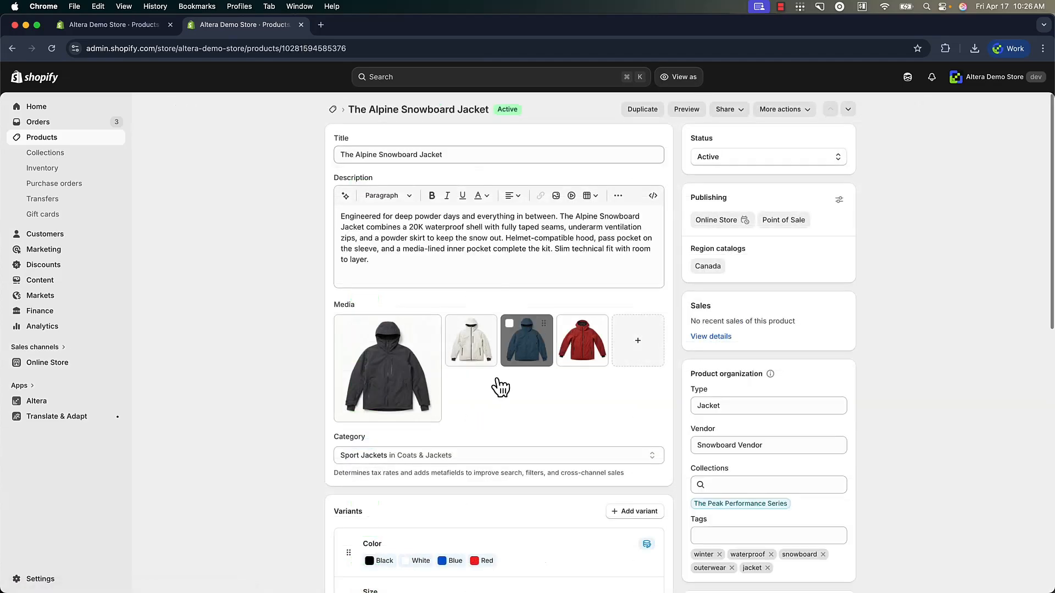
scroll(490, 424, "down", 3)
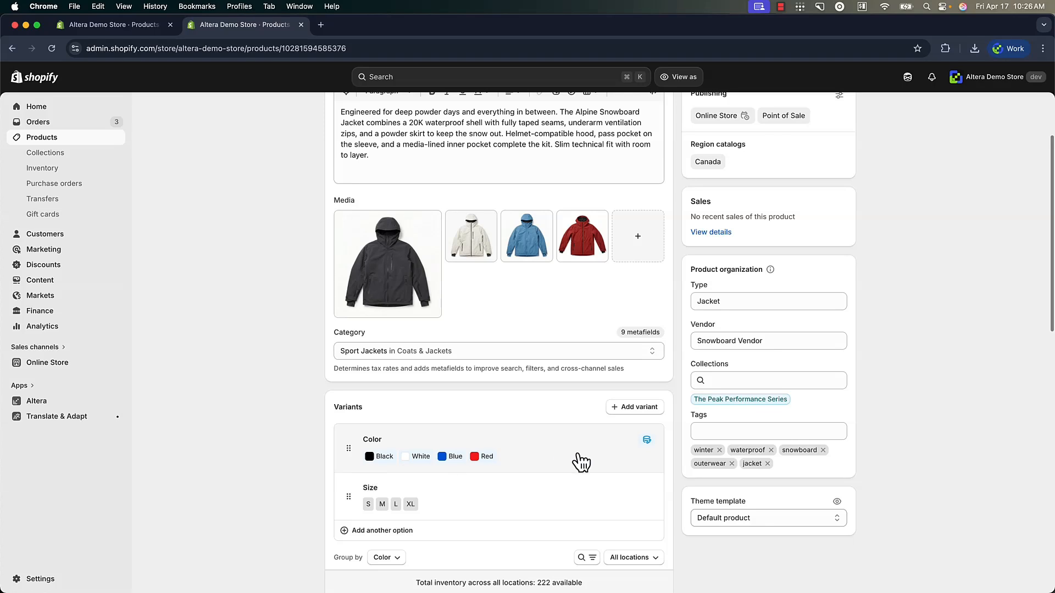
scroll(580, 462, "down", 1)
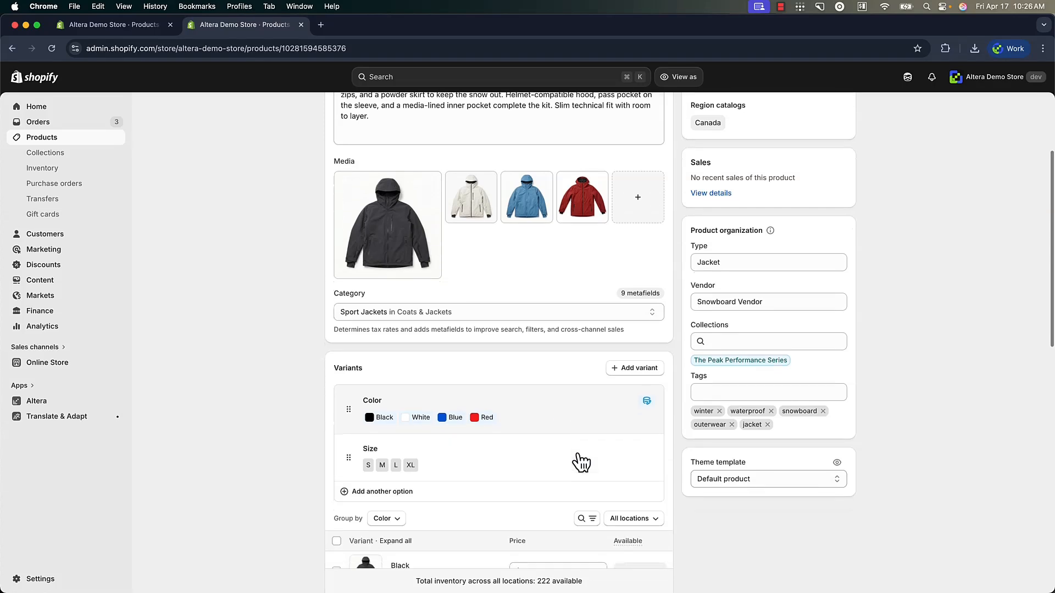